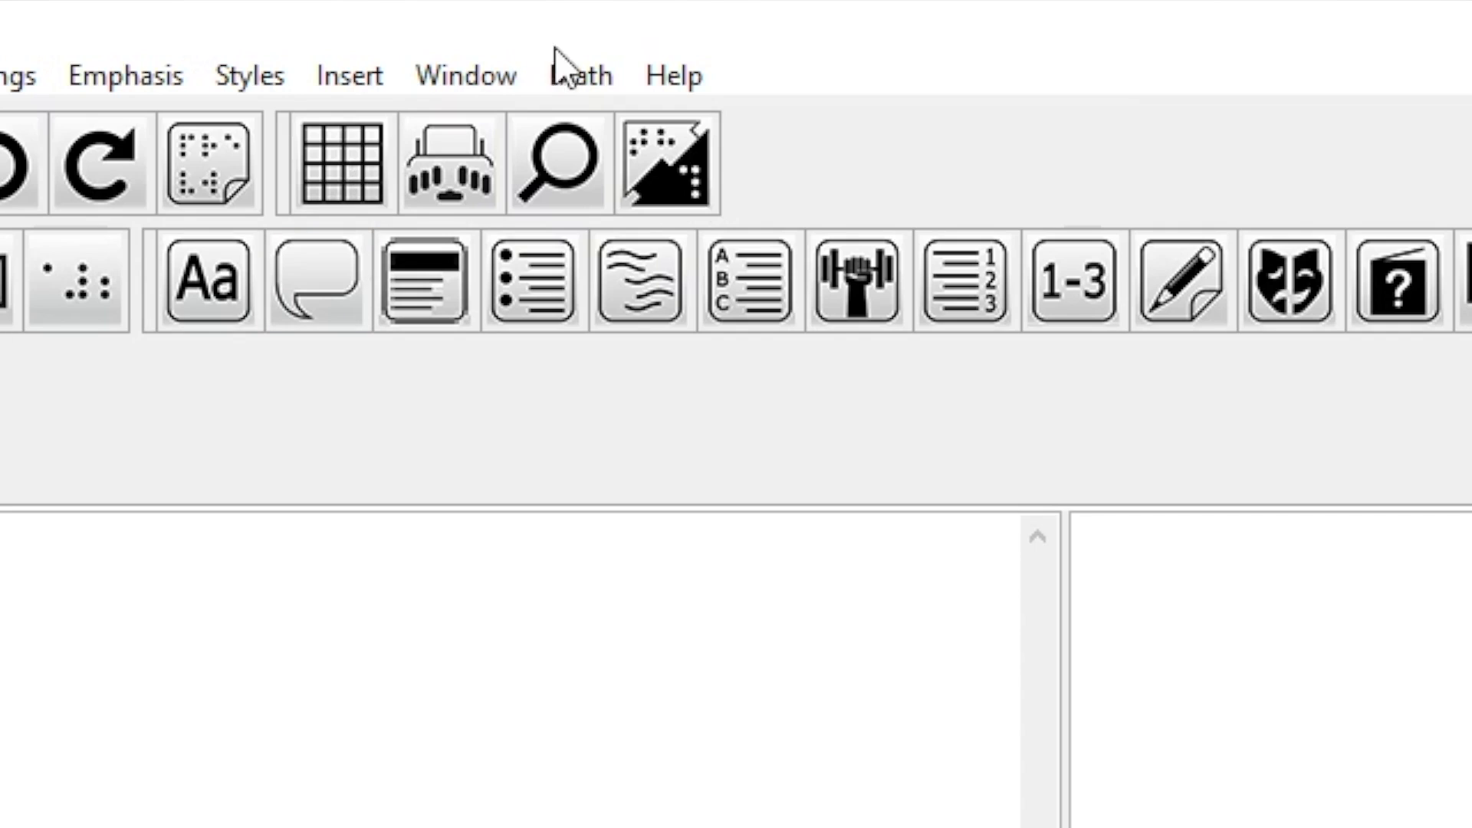
Open the Spatial Math Editor, centre it on screen, and set the container type to Math Templates.
left_click(565, 38)
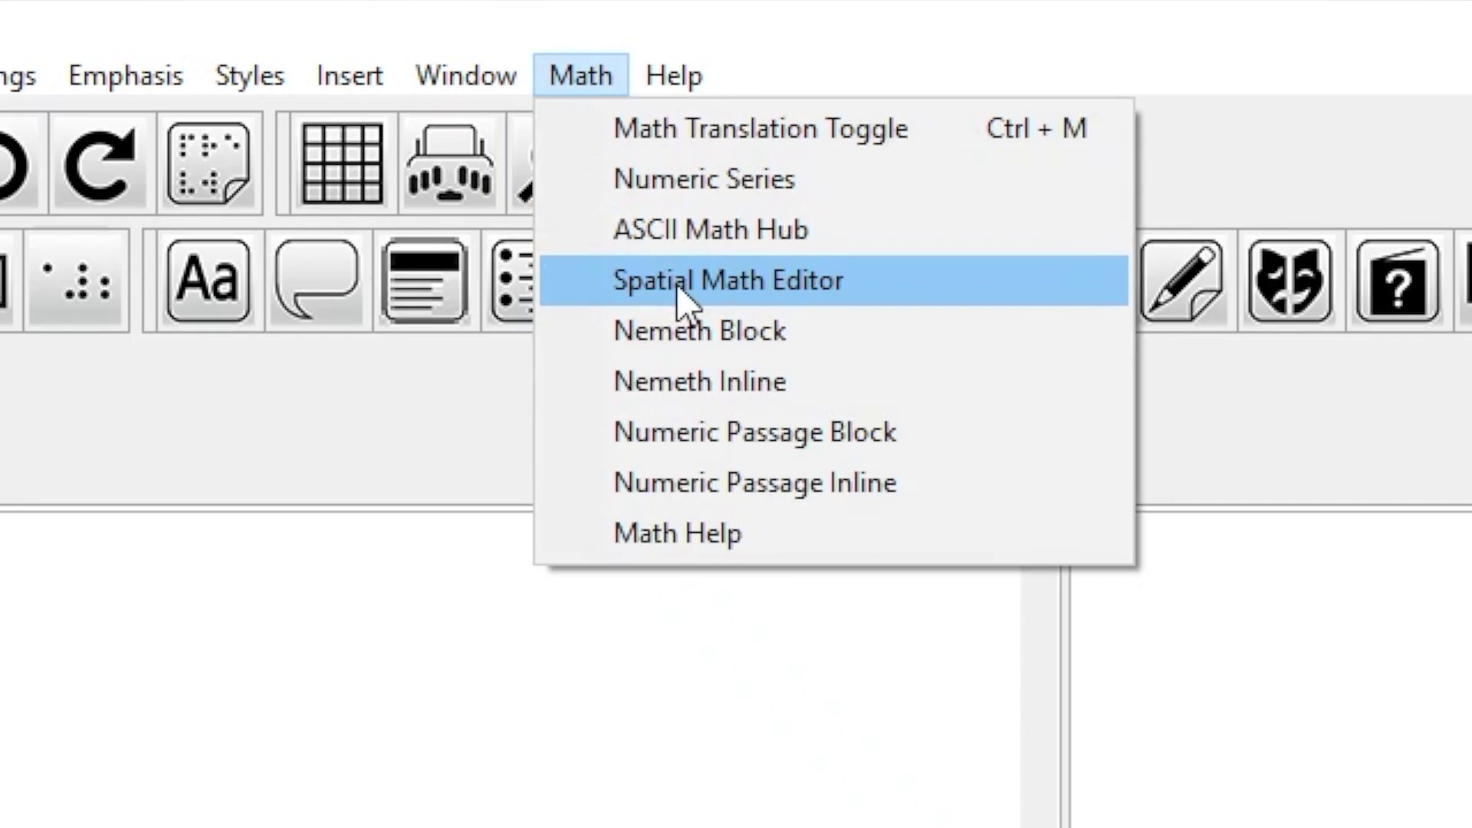
left_click(676, 284)
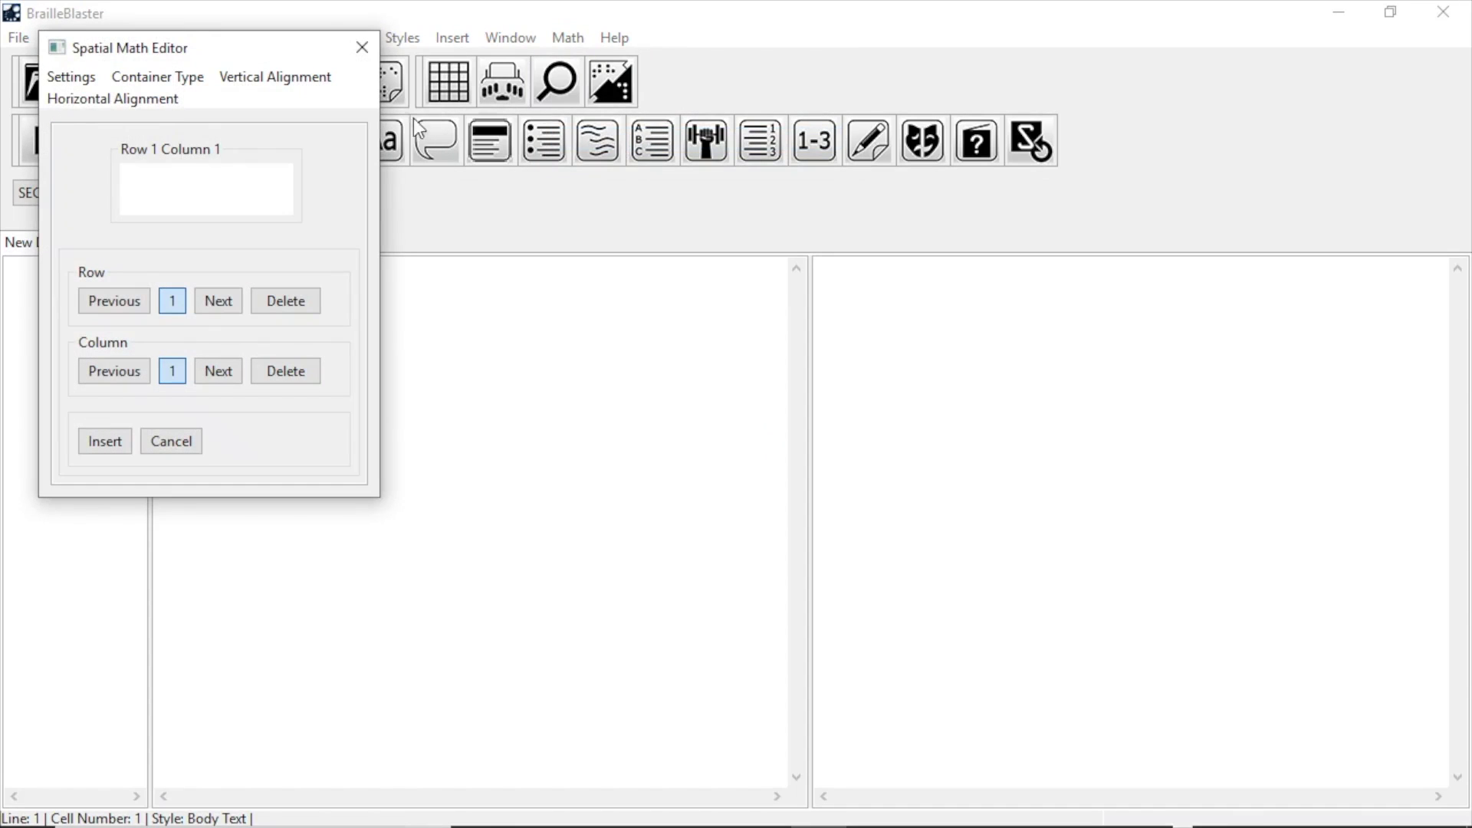
left_click_drag(223, 48, 557, 179)
left_click_drag(712, 43, 723, 50)
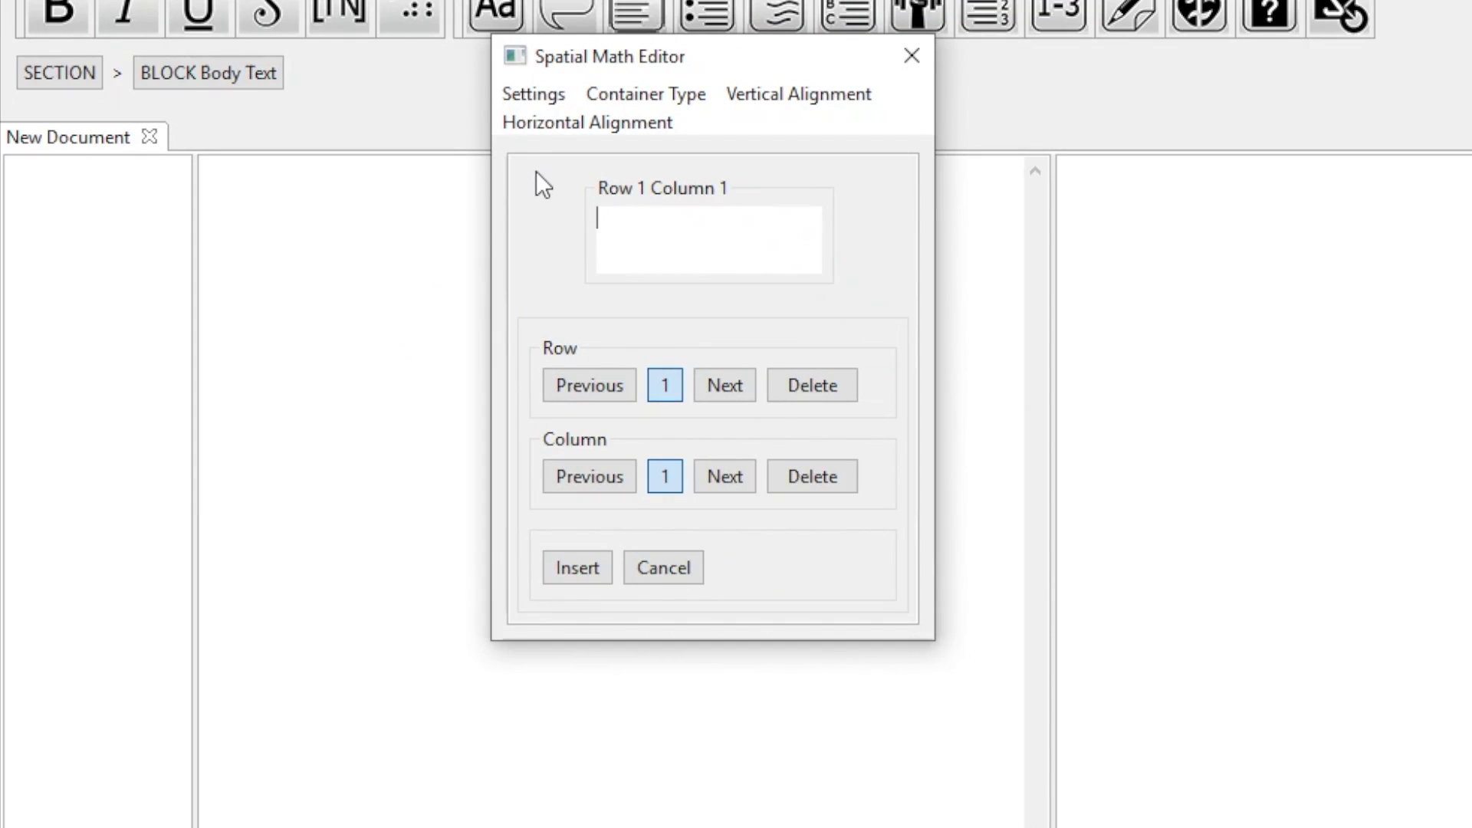
left_click(646, 96)
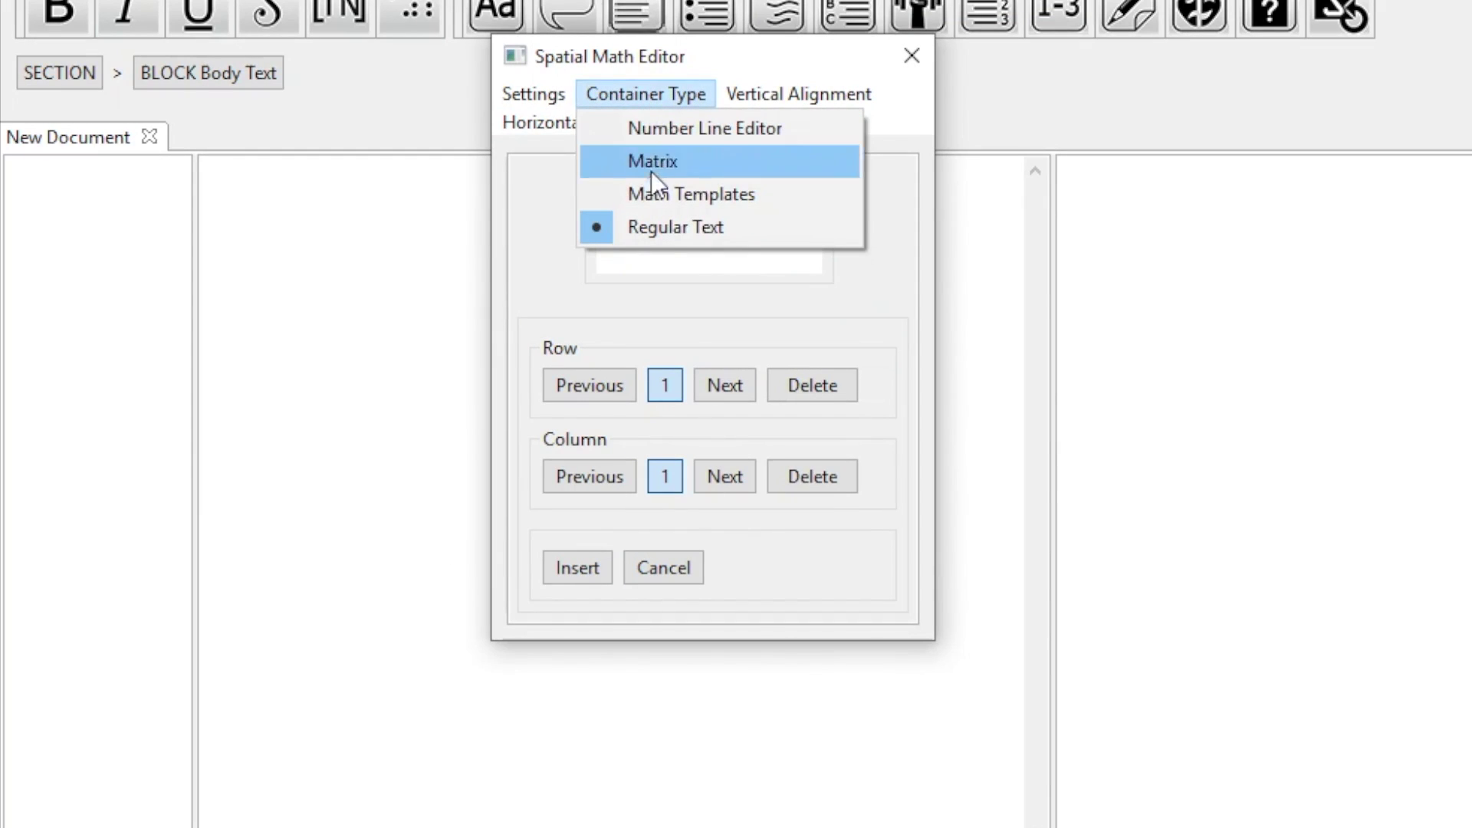
left_click(651, 193)
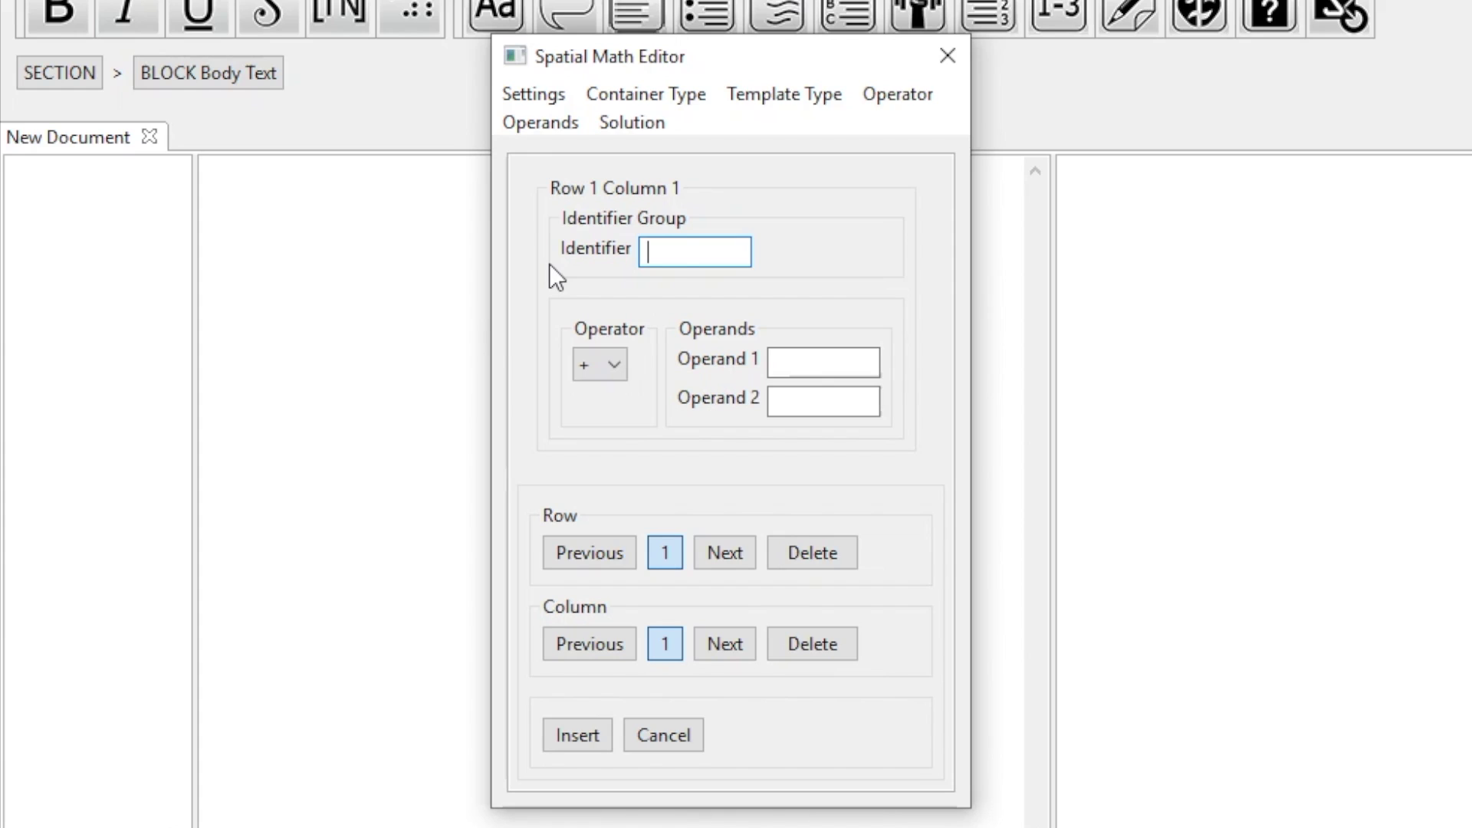
Enter 3 as Operand 1 and 3 as Operand 2, keeping + as the operator.
left_click(841, 362)
type("3")
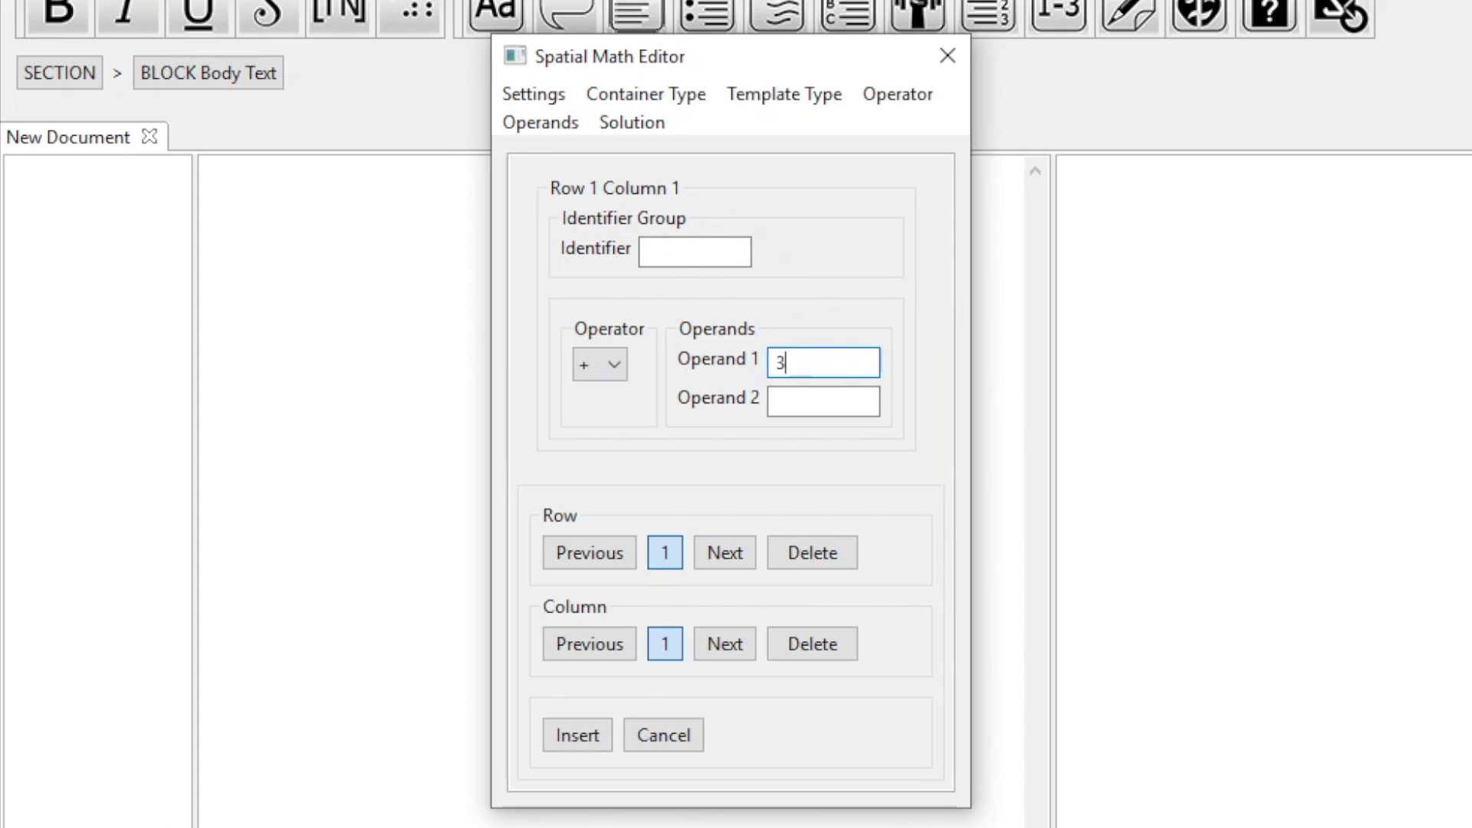
left_click(870, 401)
type("3")
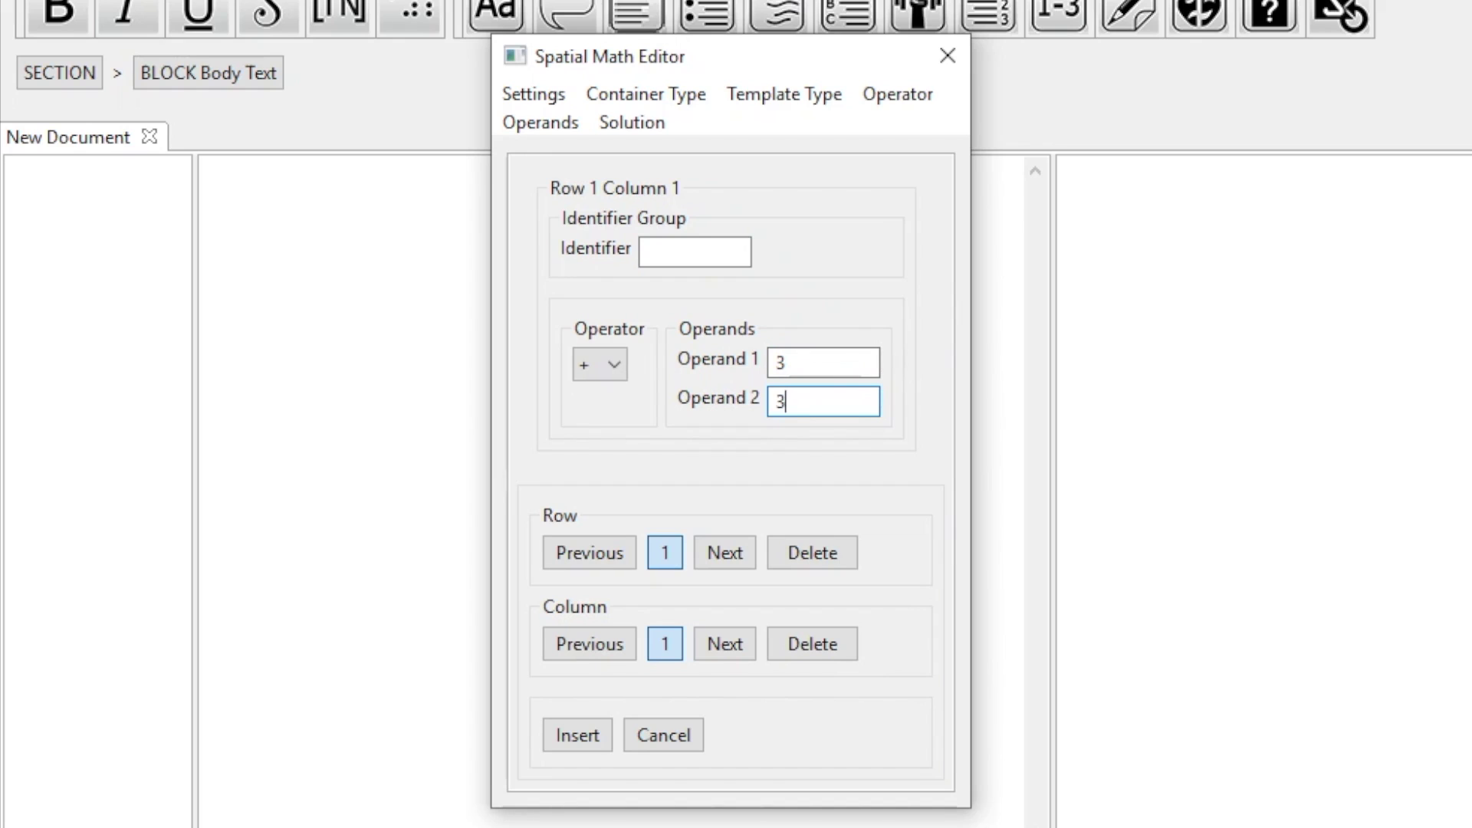
left_click(613, 366)
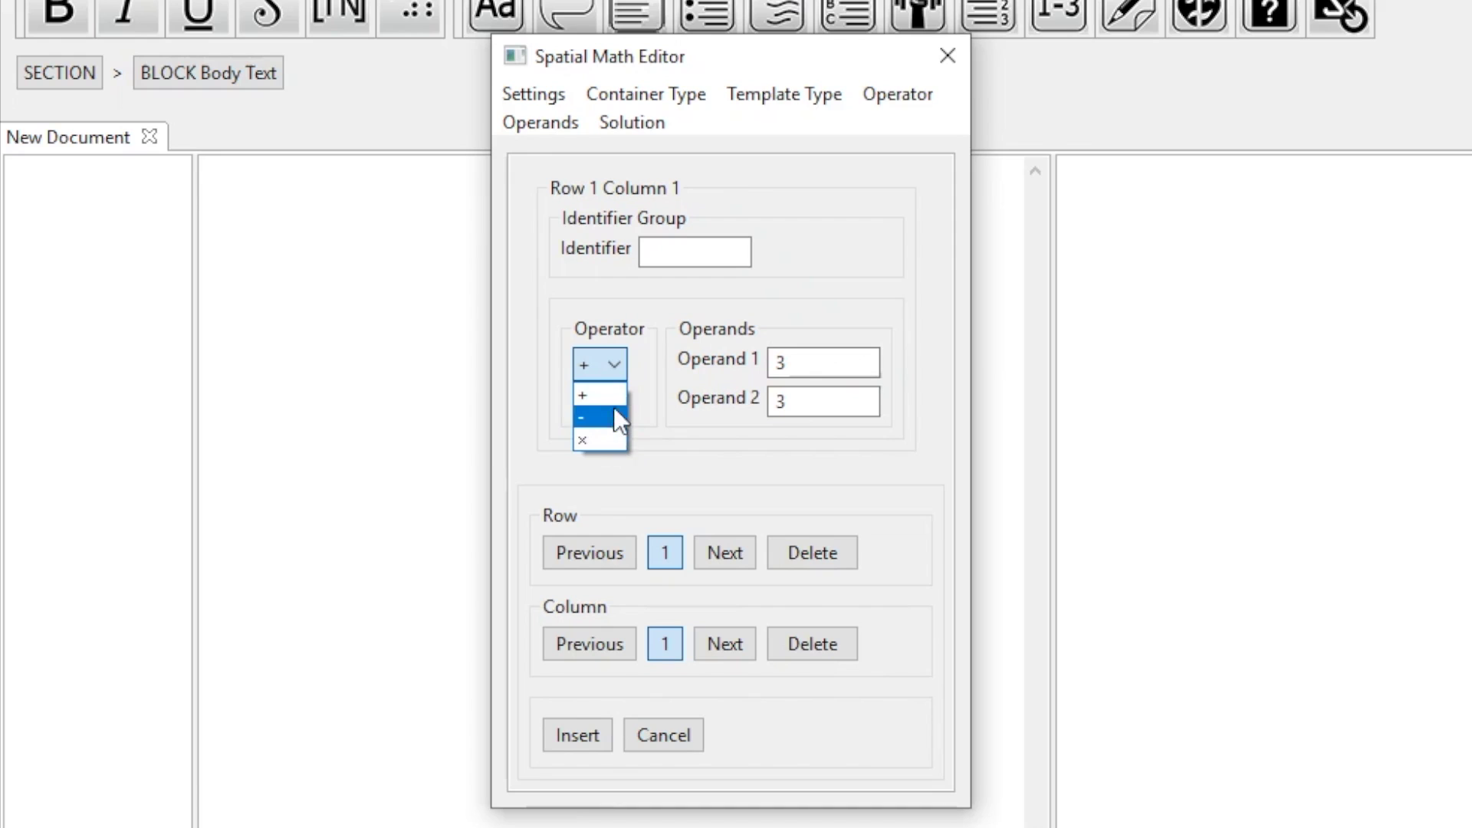
left_click(734, 449)
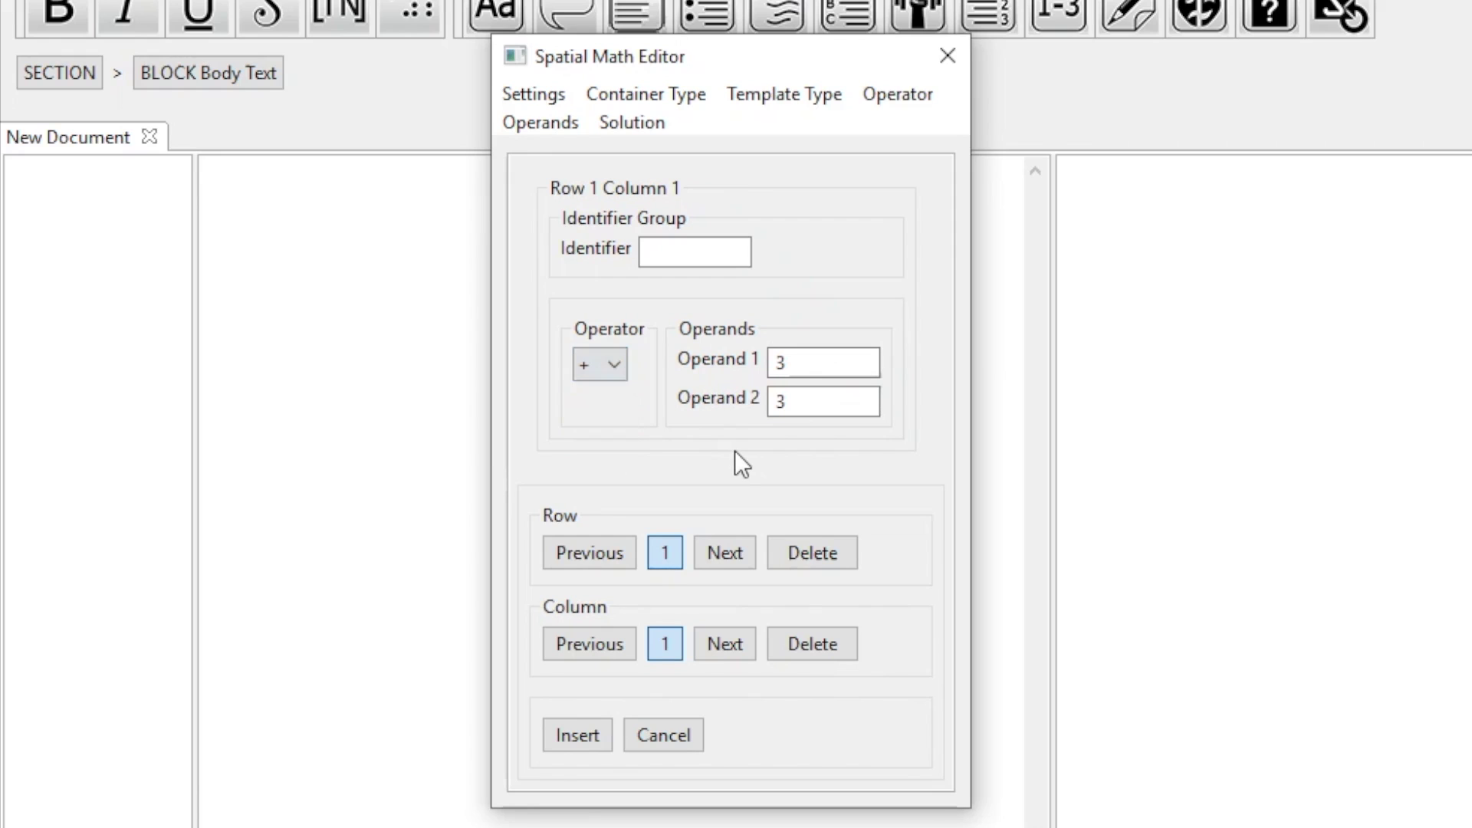
Insert the 3 + 3 problem and check its grid lines in the print and braille panes.
left_click(568, 733)
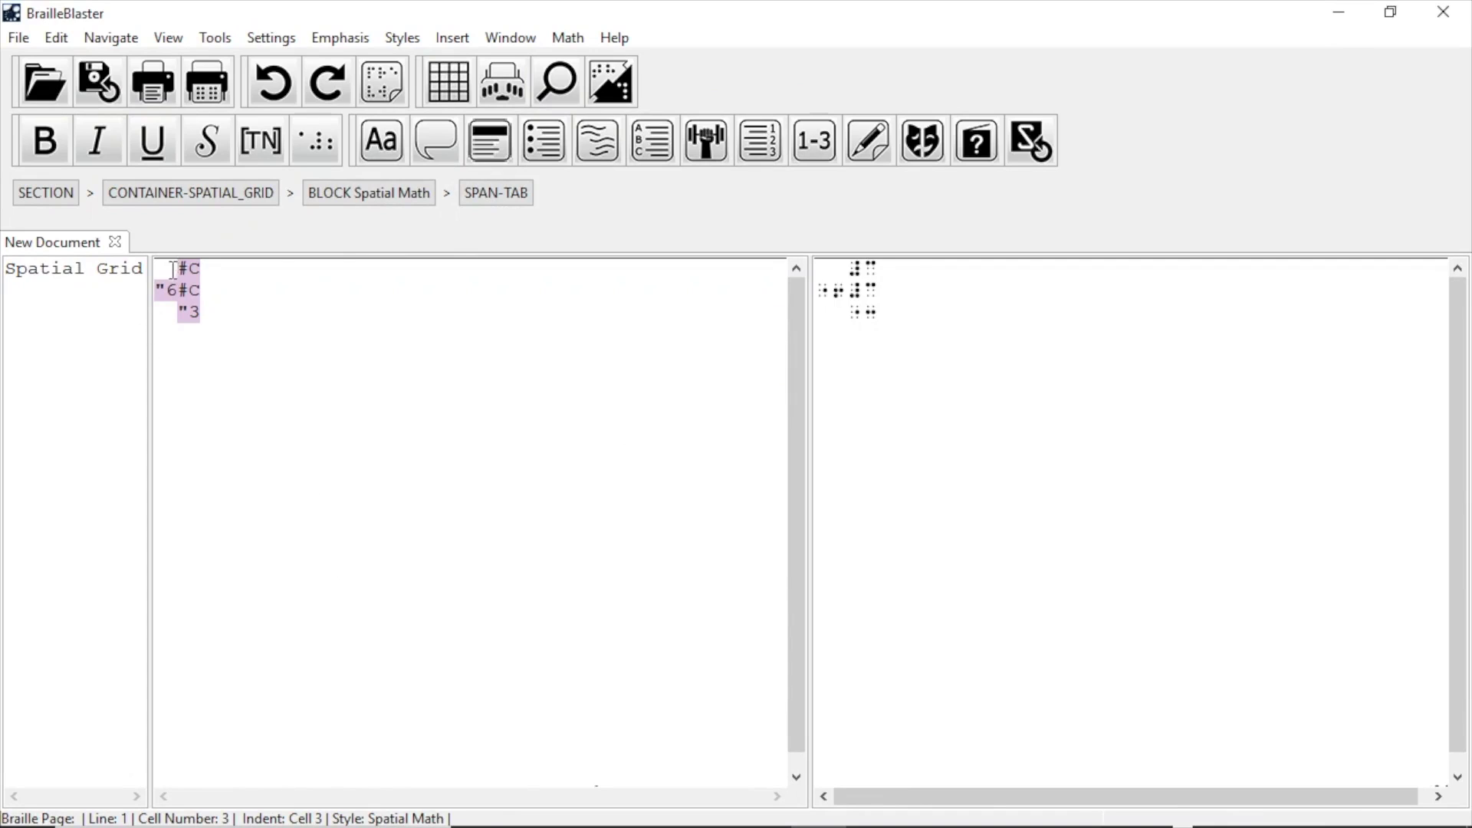
left_click_drag(178, 266, 224, 319)
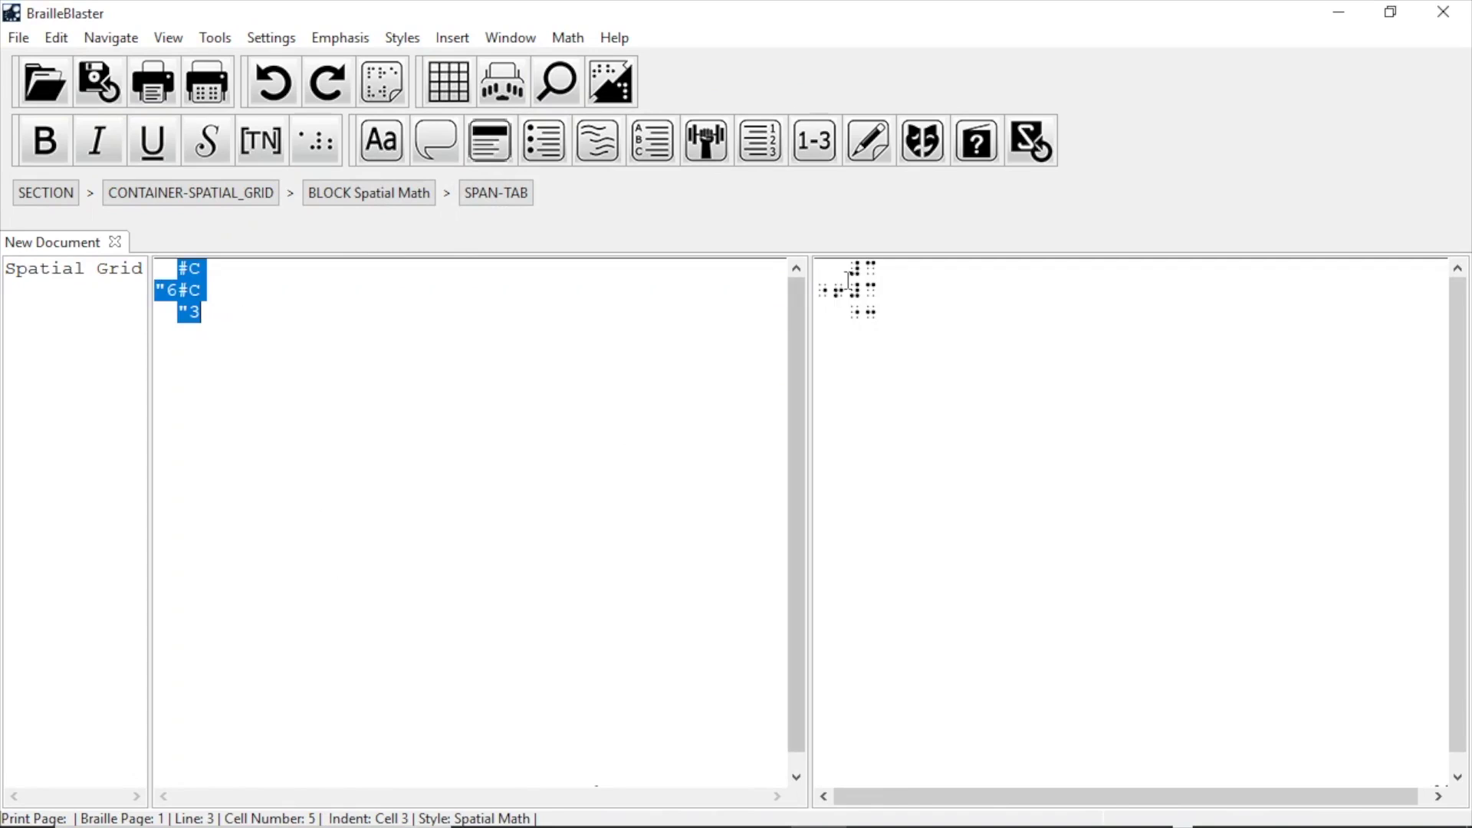
left_click(888, 277)
left_click_drag(888, 277, 907, 315)
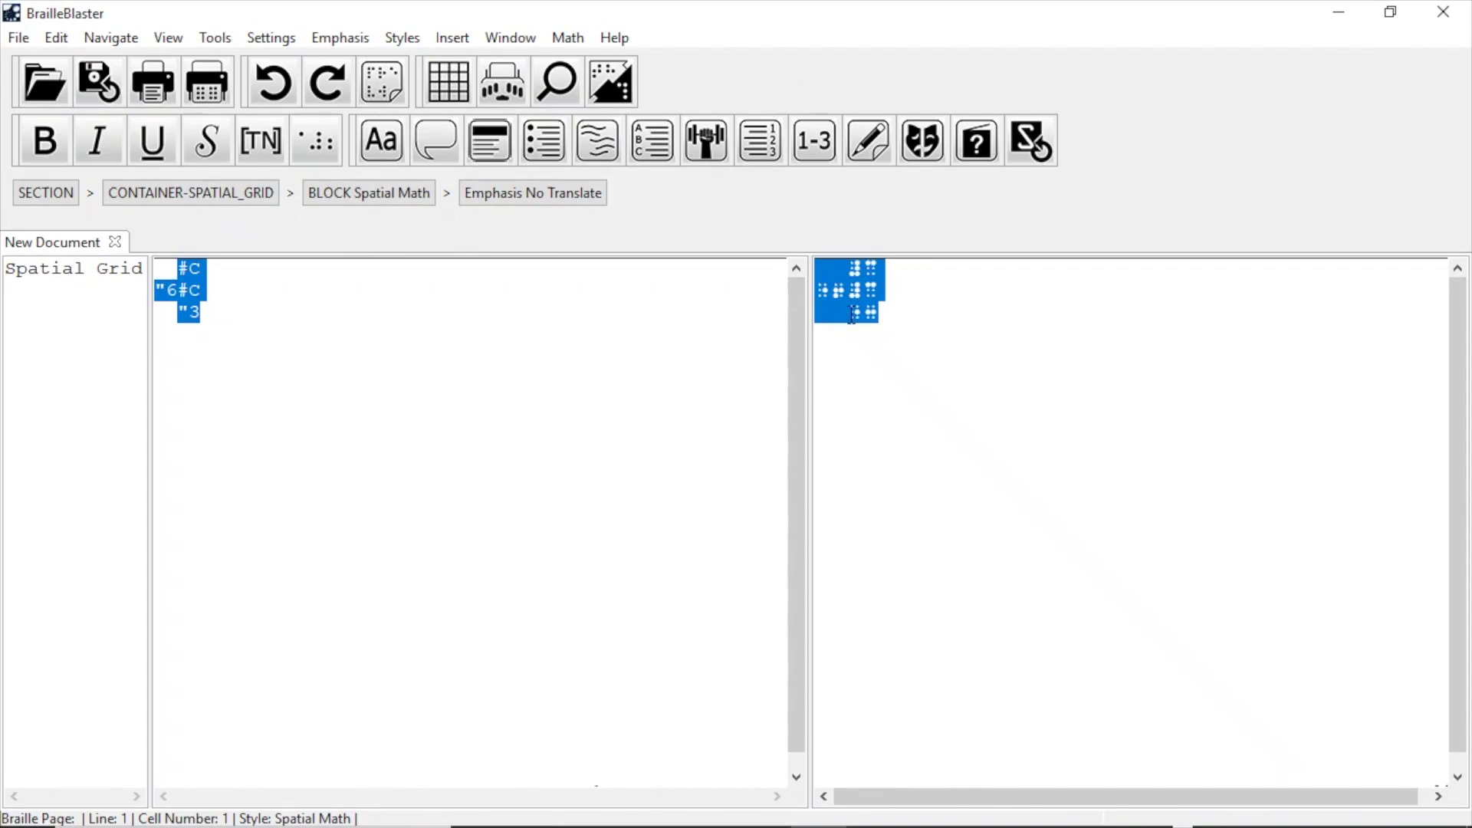
left_click(958, 322)
left_click(263, 312)
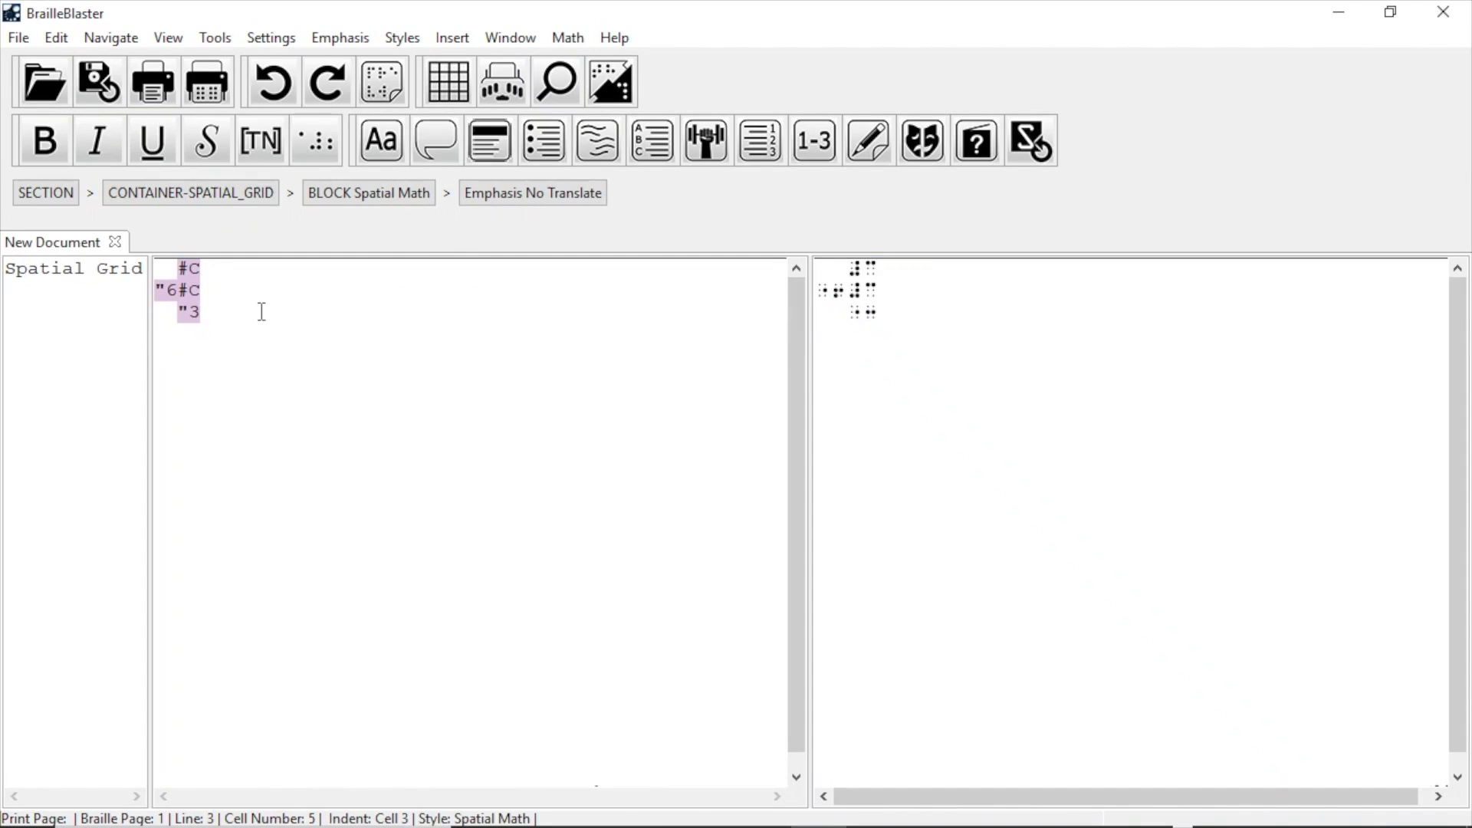
left_click(187, 300)
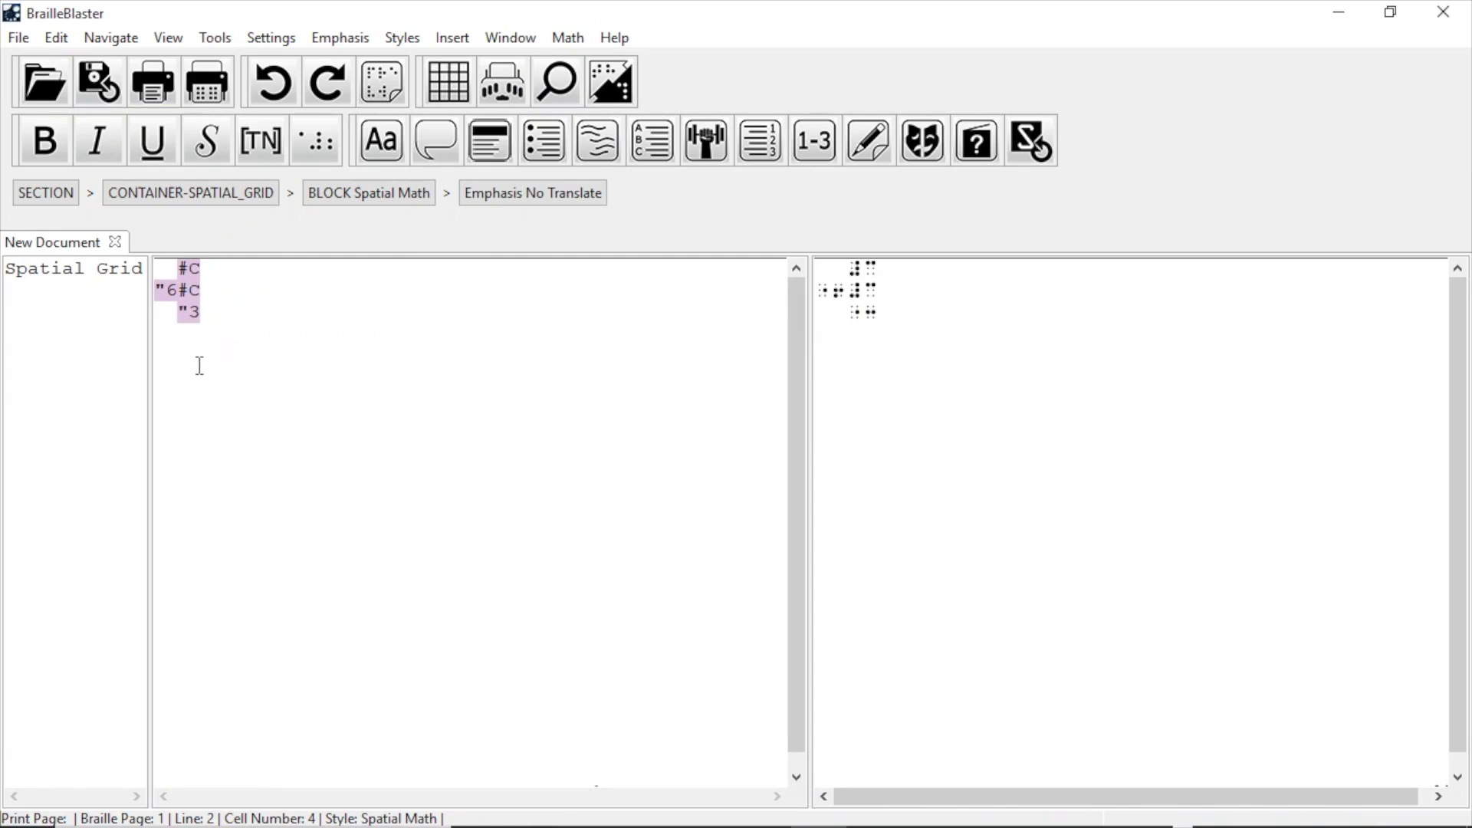
Turn on the solution line, enter 6 as the solution, and reinsert the problem.
left_click(568, 37)
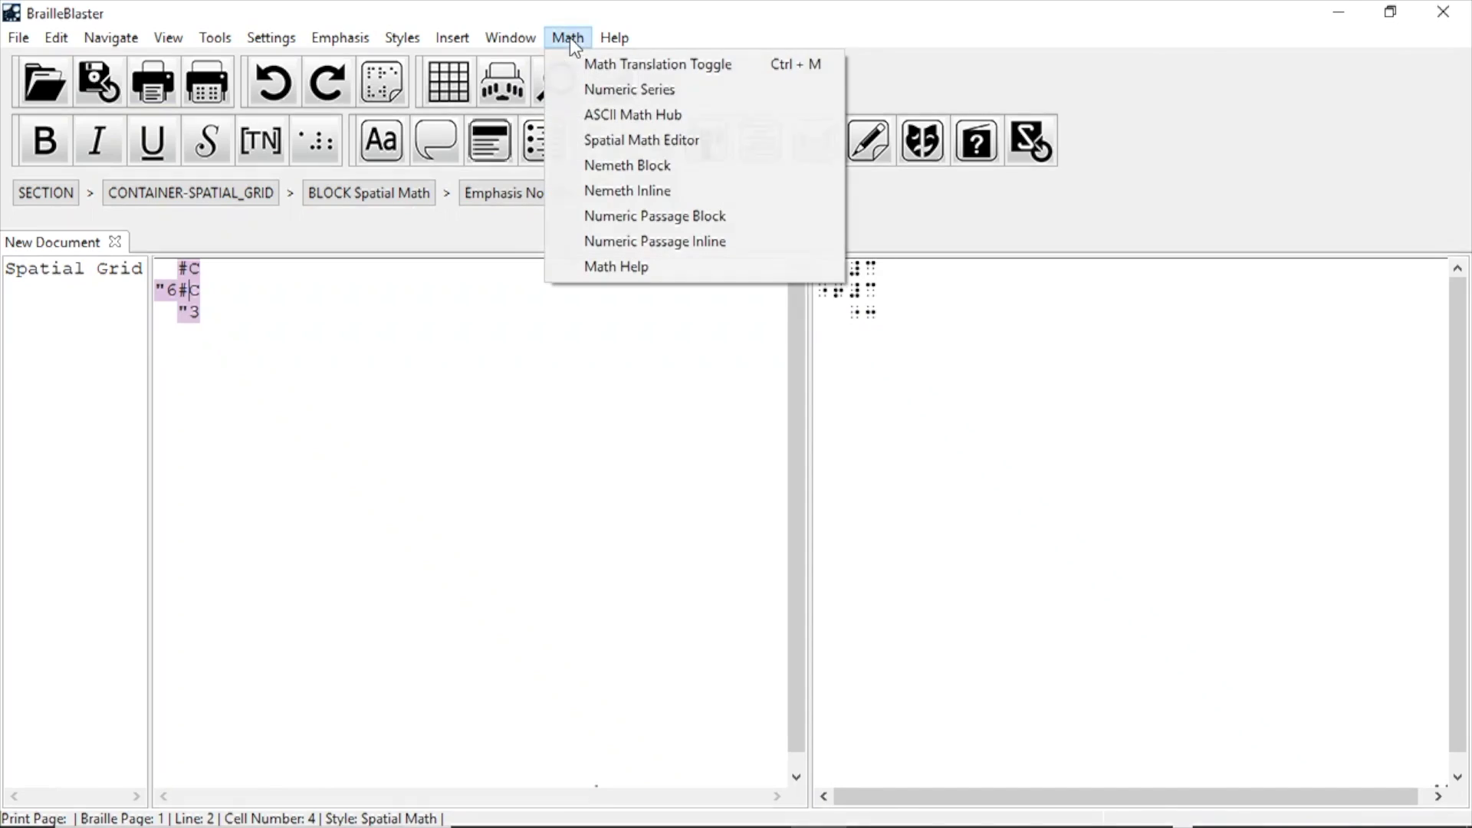
left_click(595, 140)
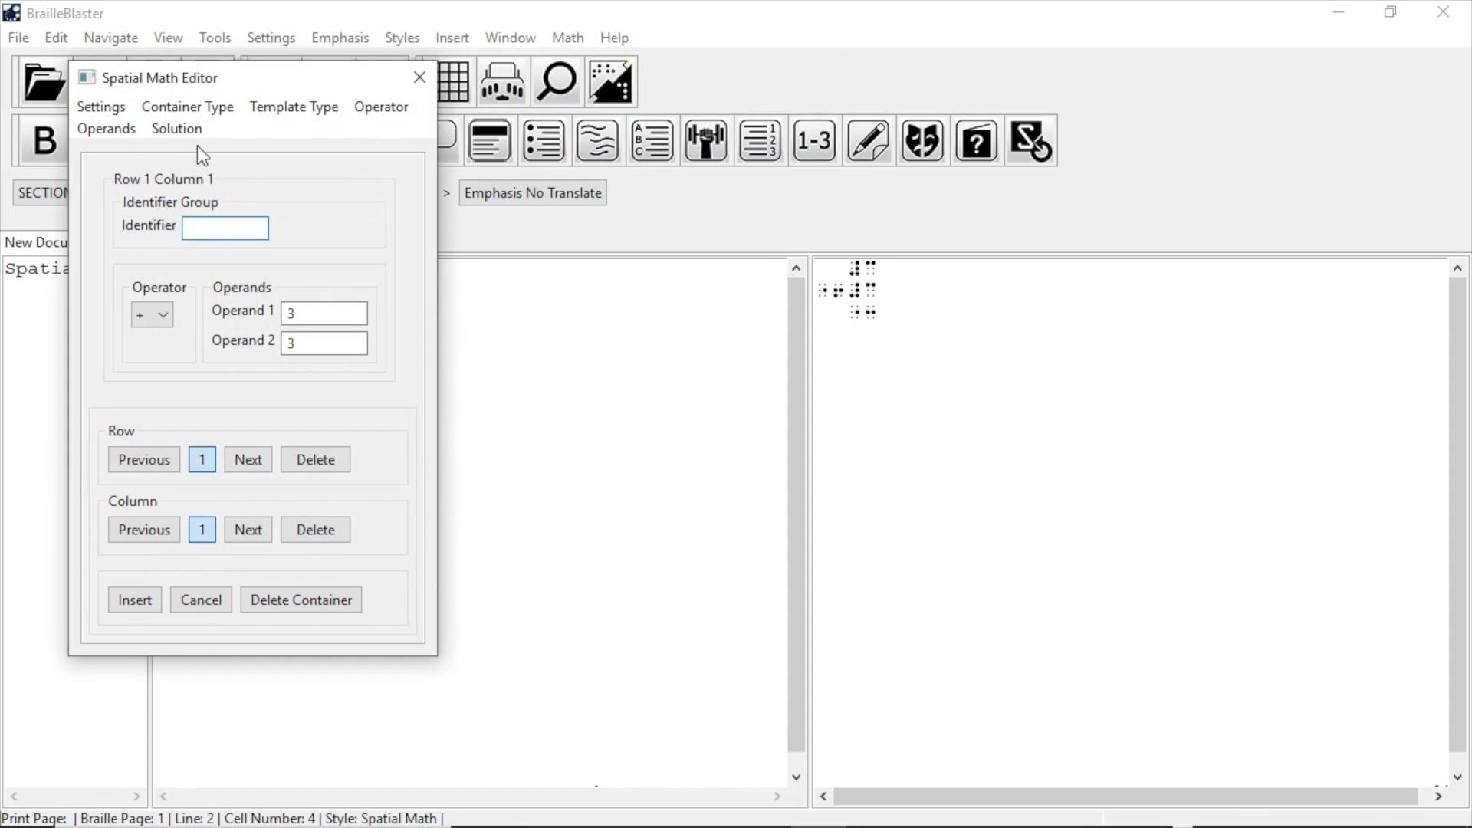
left_click(176, 130)
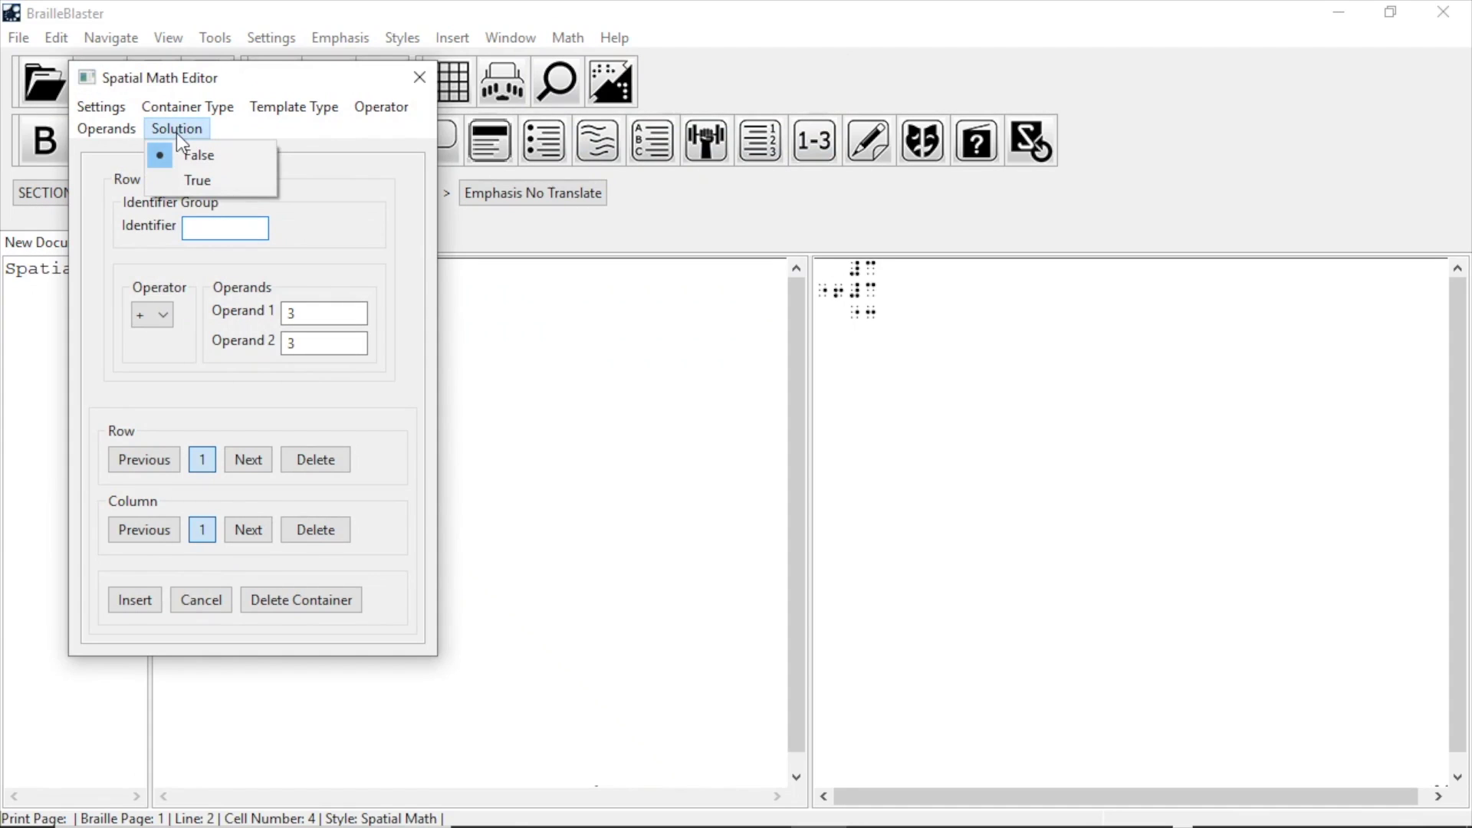
left_click(193, 177)
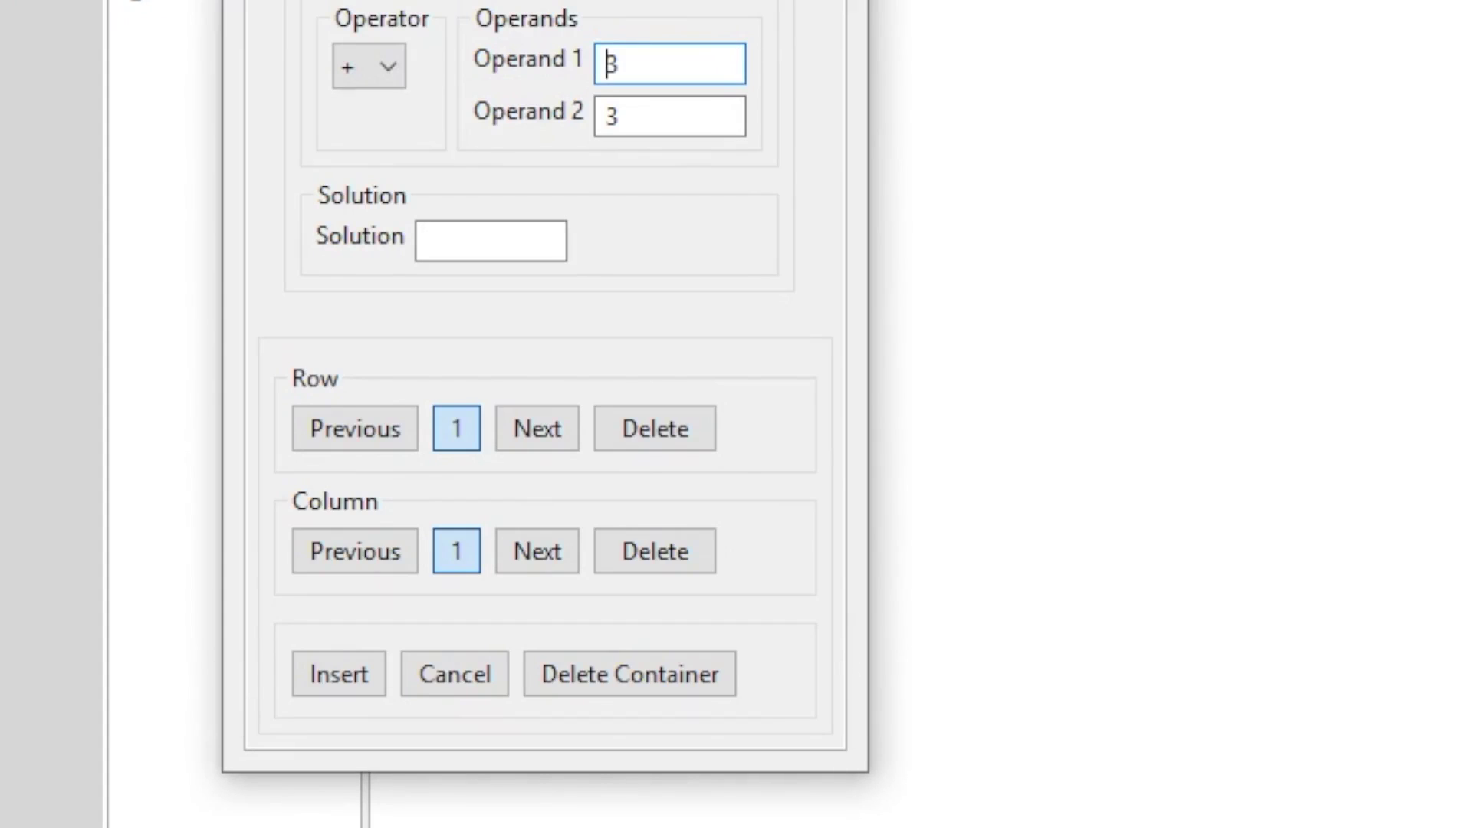
left_click(437, 240)
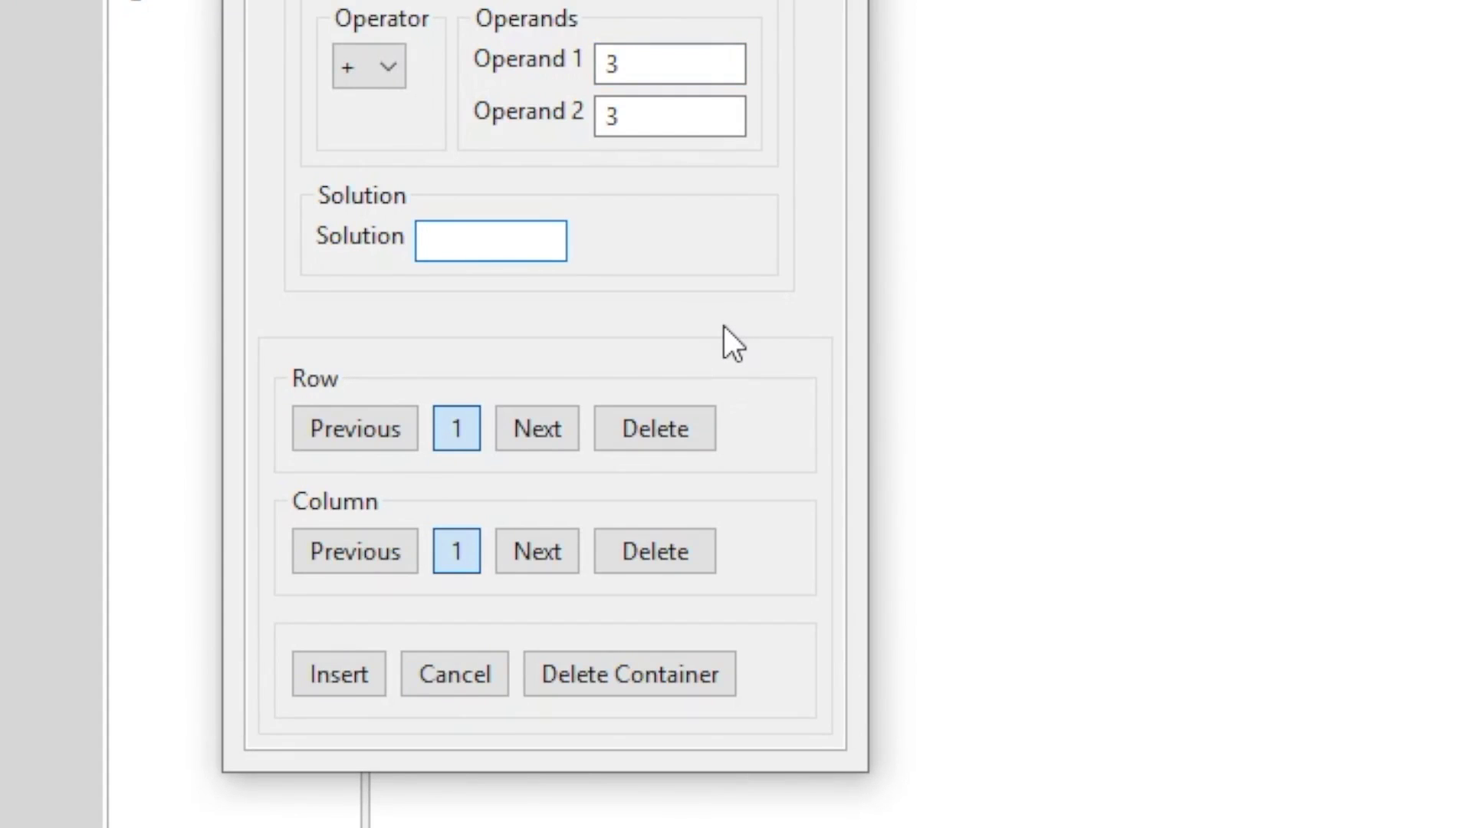
type("6")
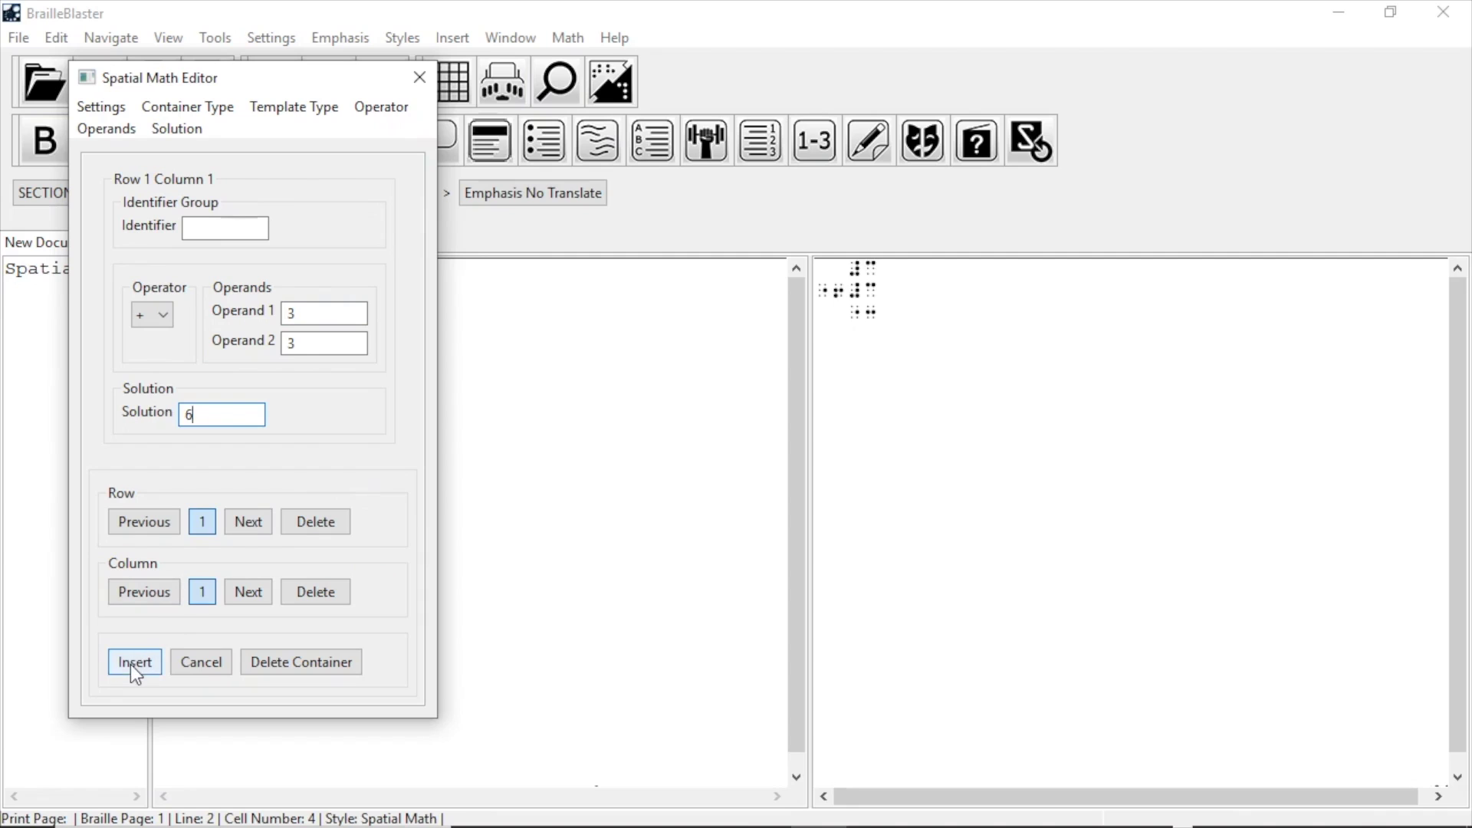
left_click(133, 662)
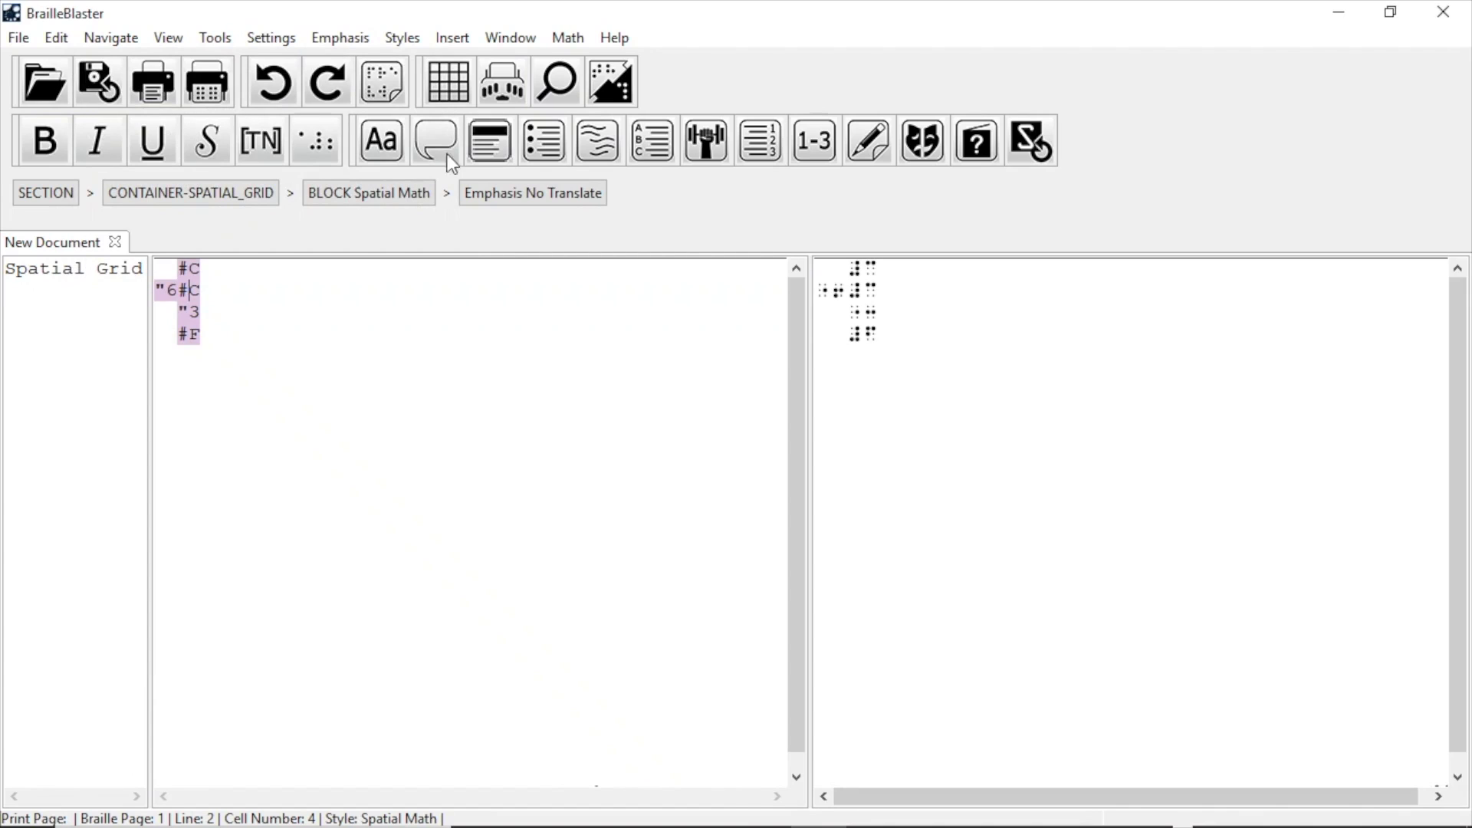
Reopen the Spatial Math Editor and add Row 1 Column 2 for a second problem.
left_click(566, 39)
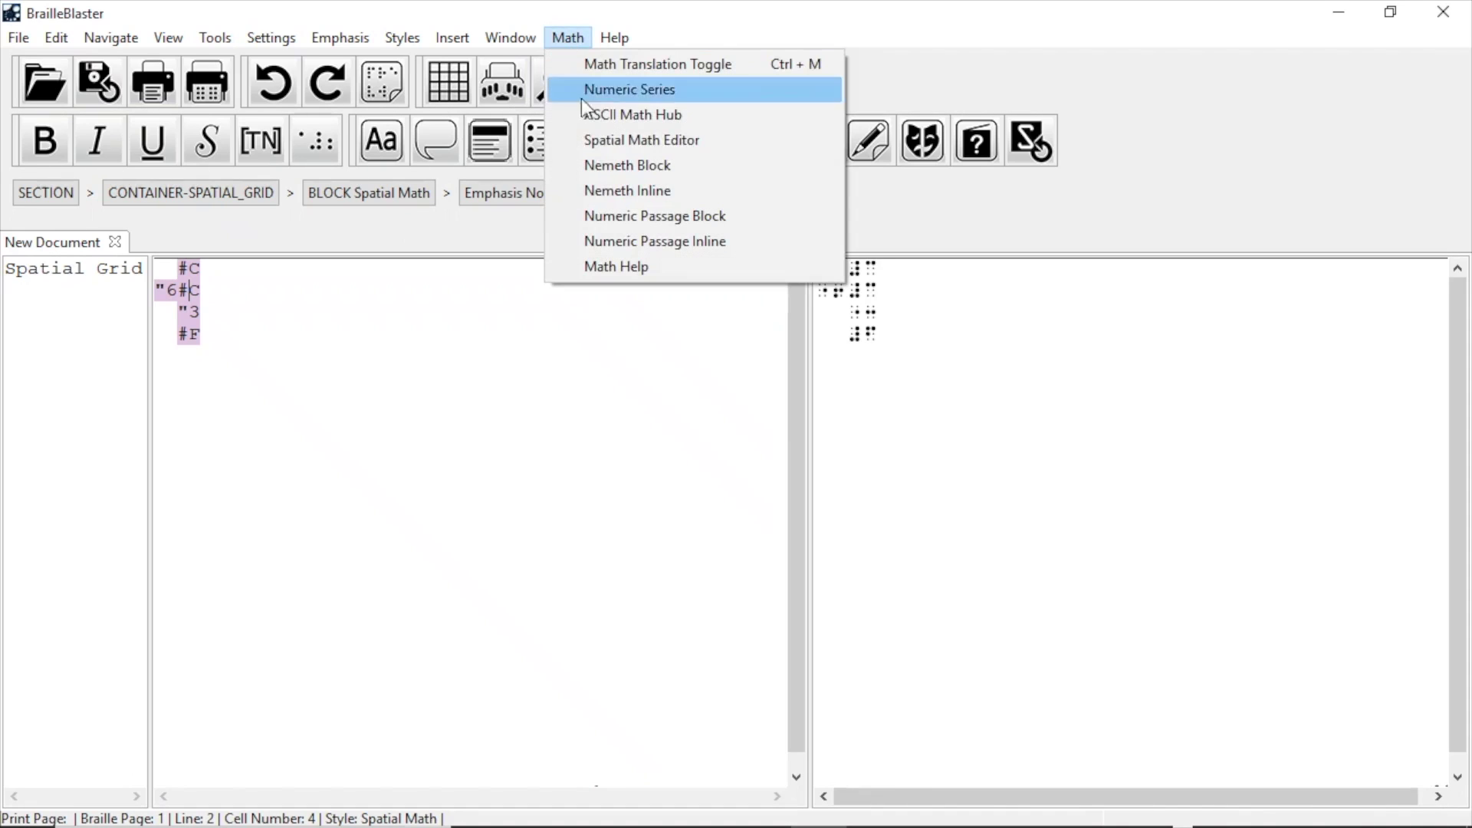
left_click(598, 141)
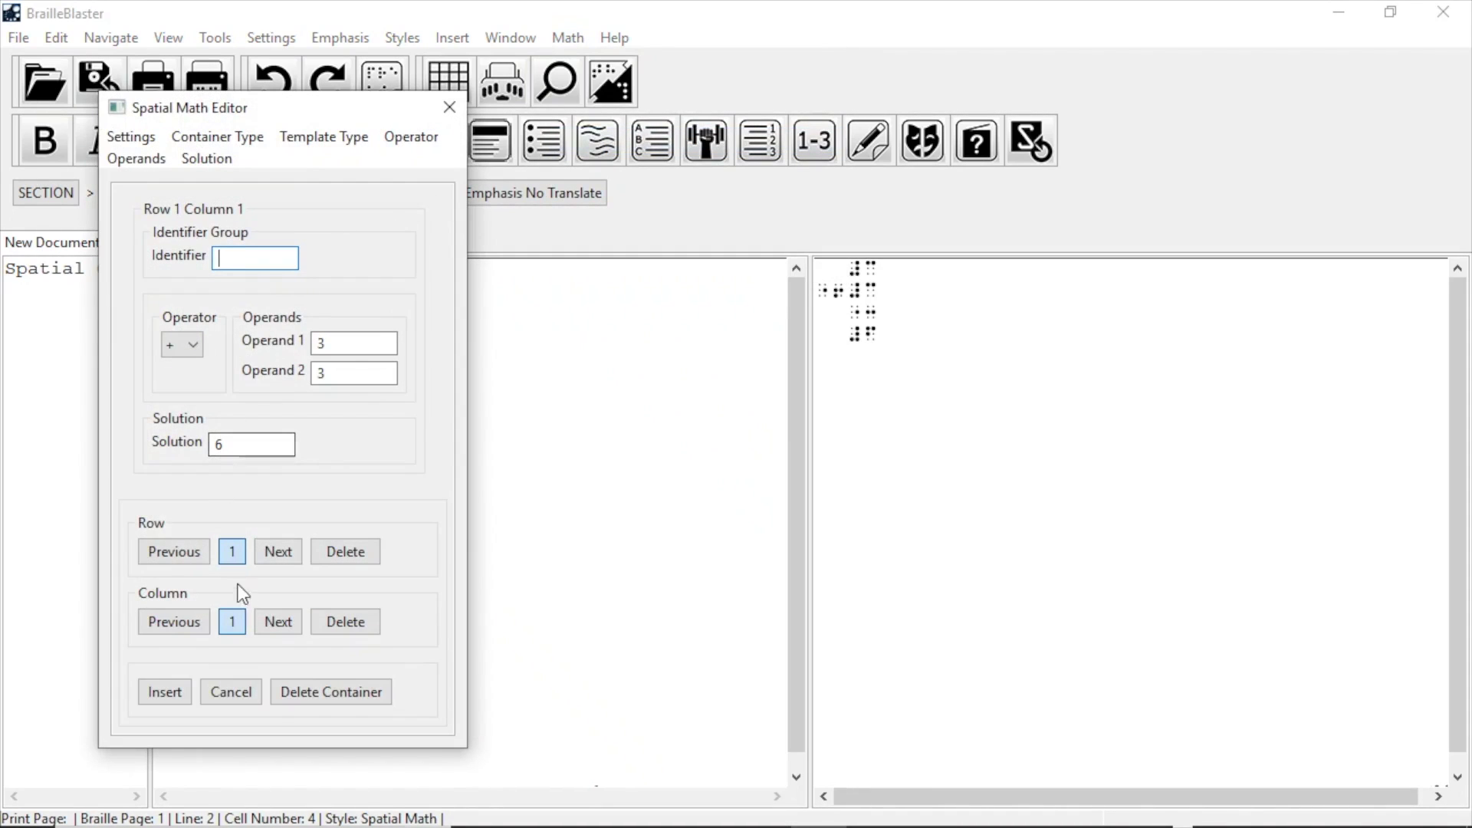
left_click(277, 622)
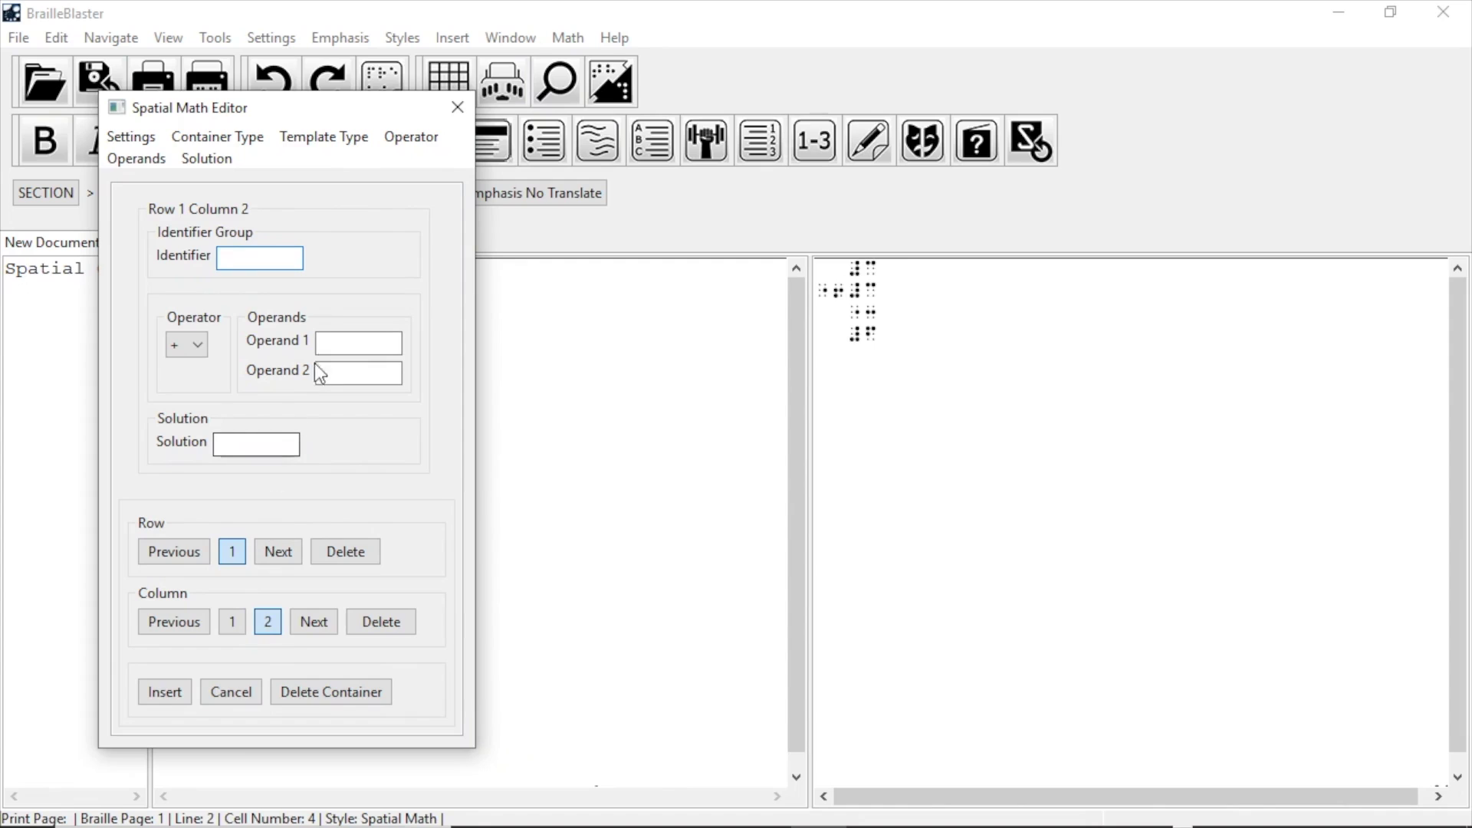
left_click(323, 342)
Switch the second column to the Division Template.
left_click(342, 137)
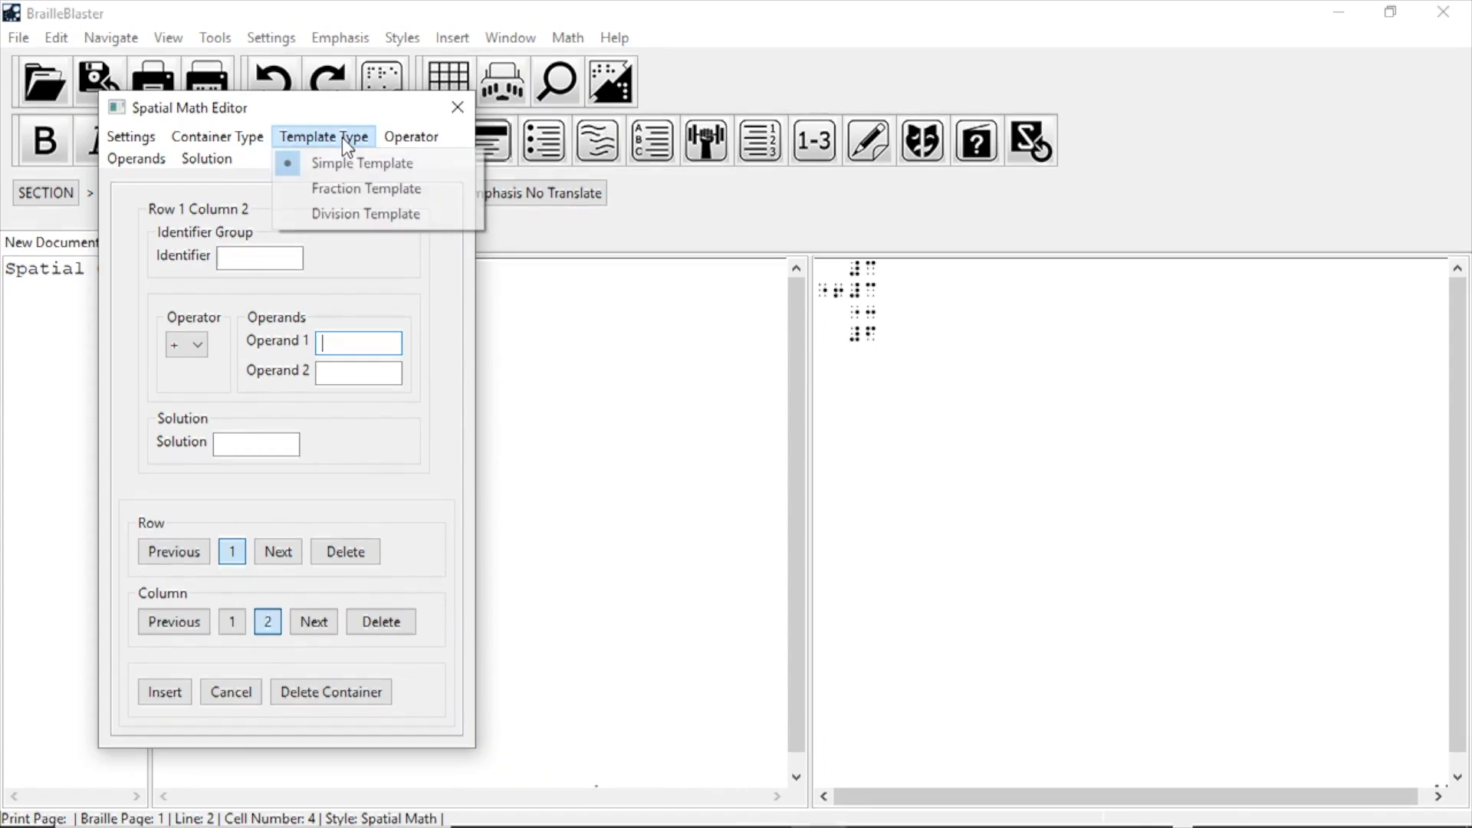
left_click(342, 214)
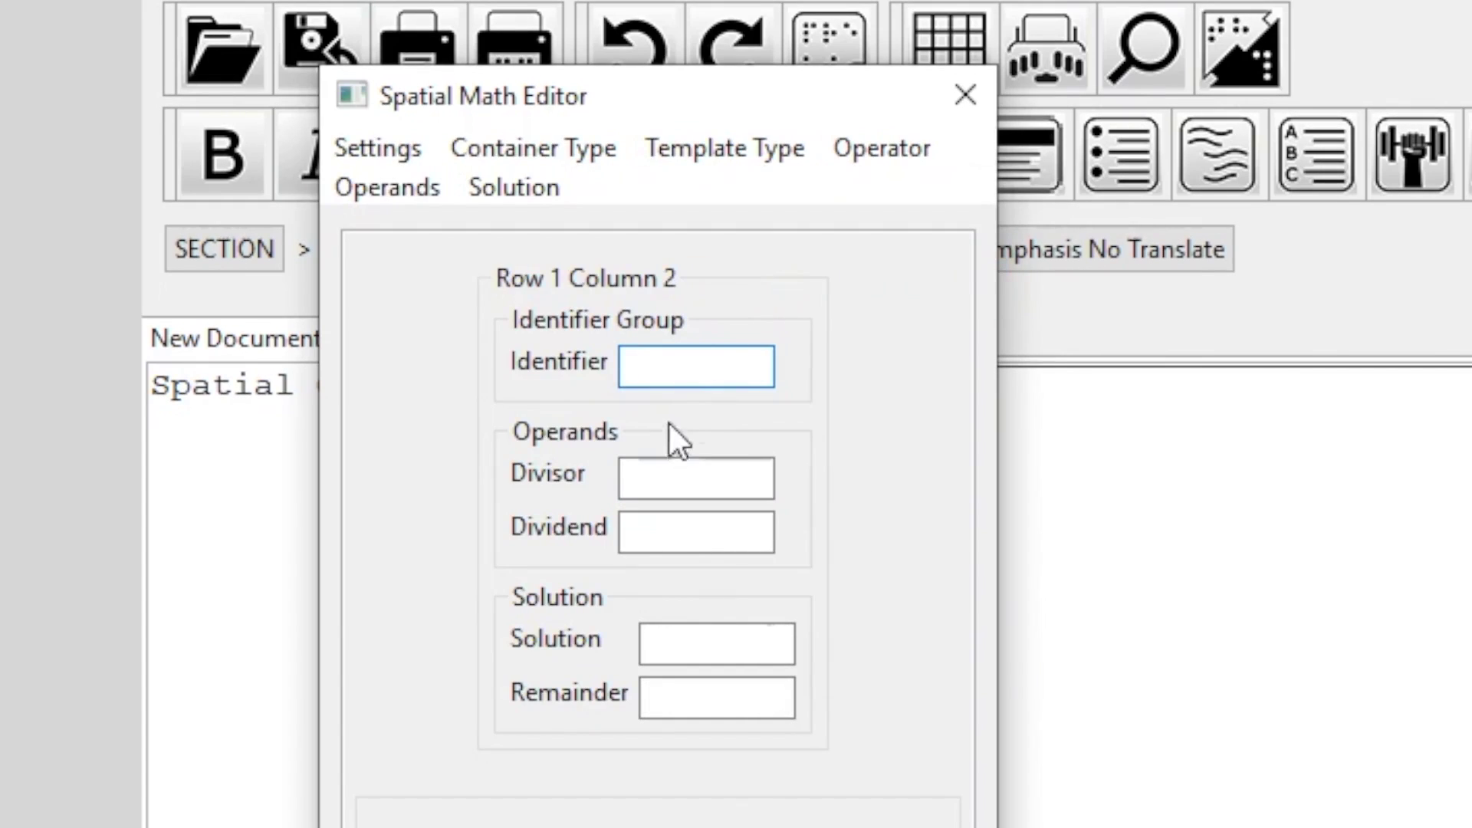
left_click(650, 484)
left_click(670, 531)
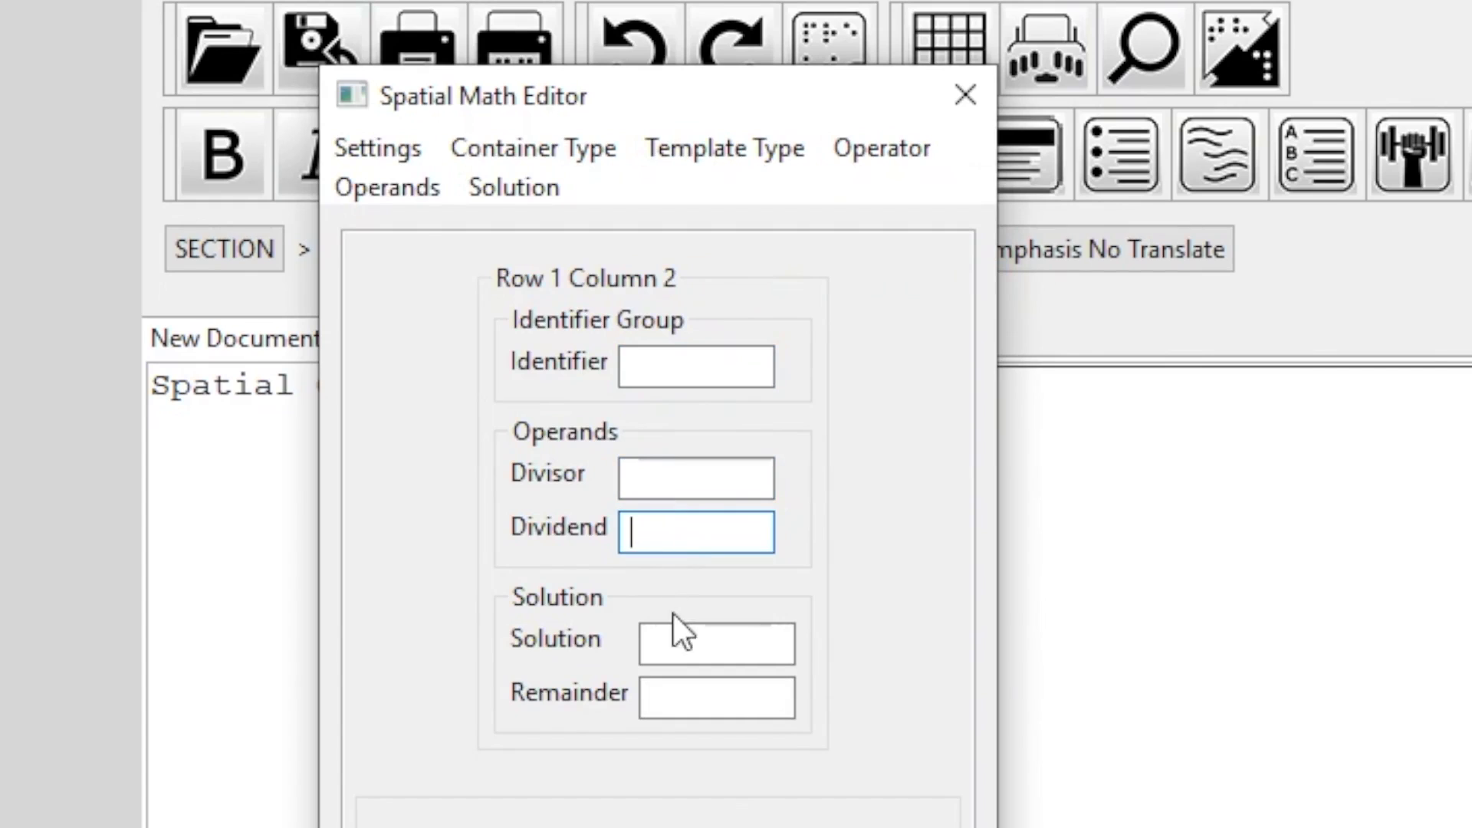
left_click(674, 641)
left_click(686, 699)
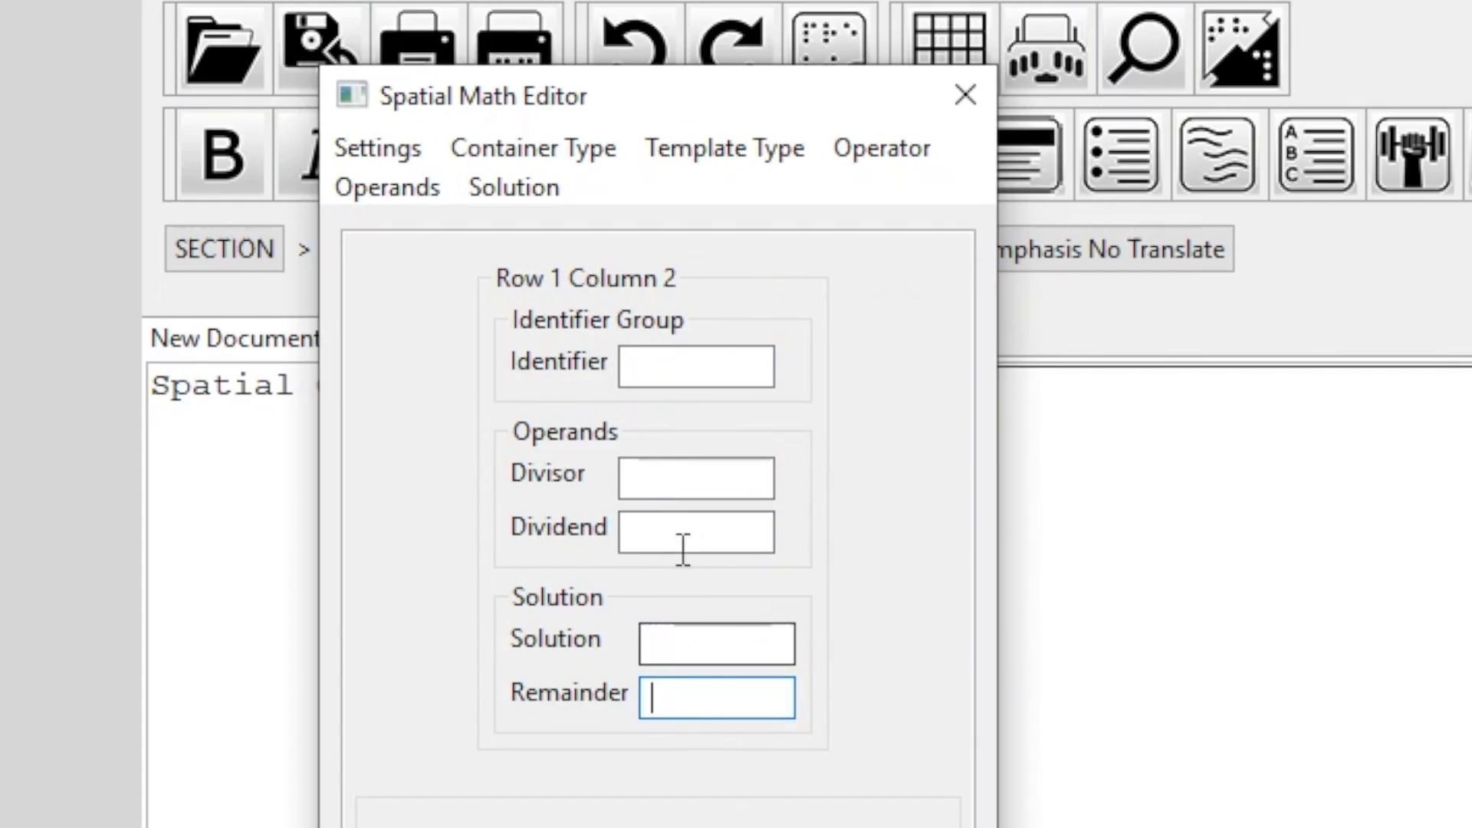
left_click(670, 480)
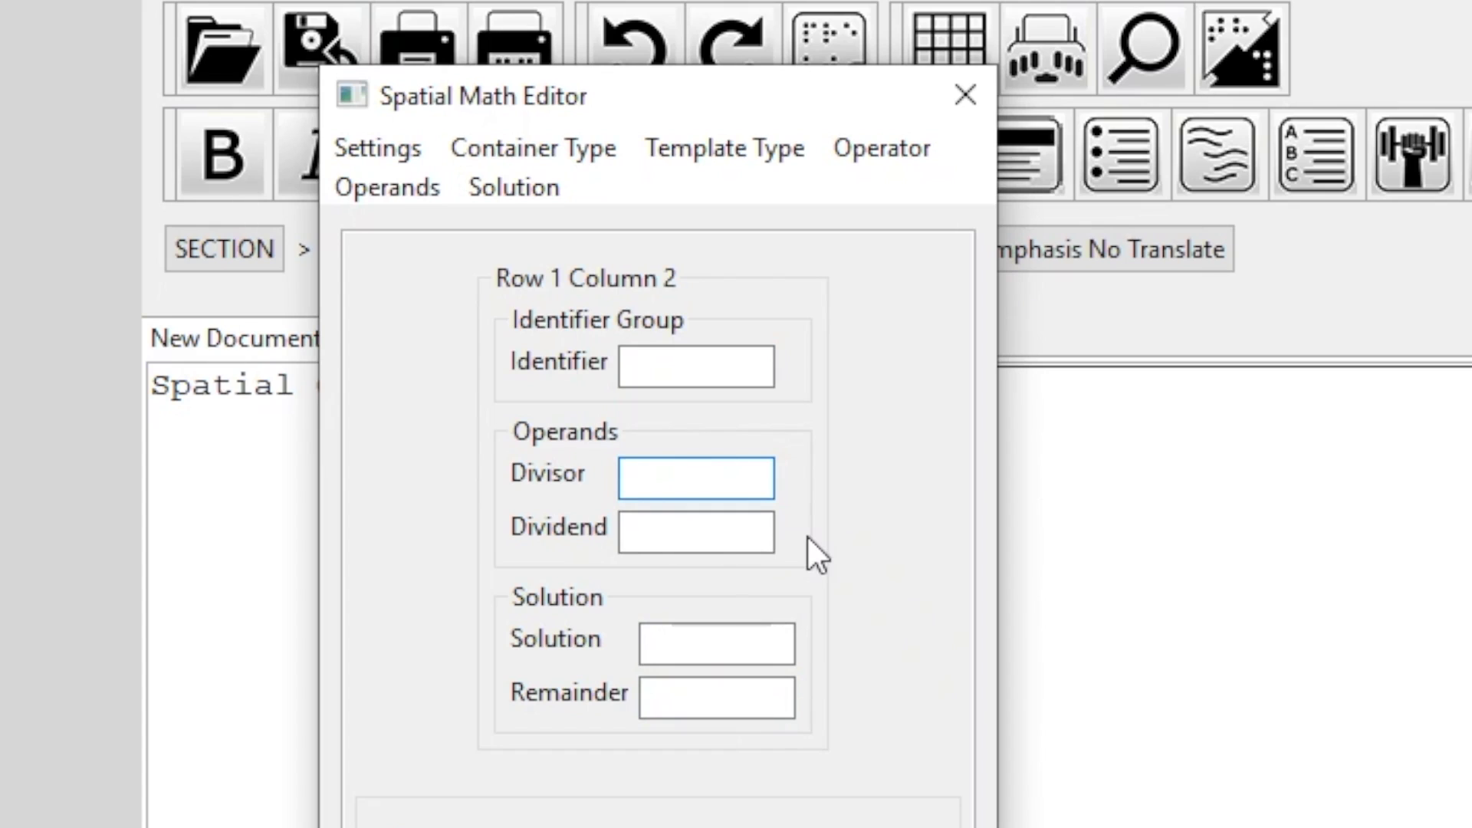
Enter divisor 3, dividend 9 and solution 3, then insert both problems.
type("3")
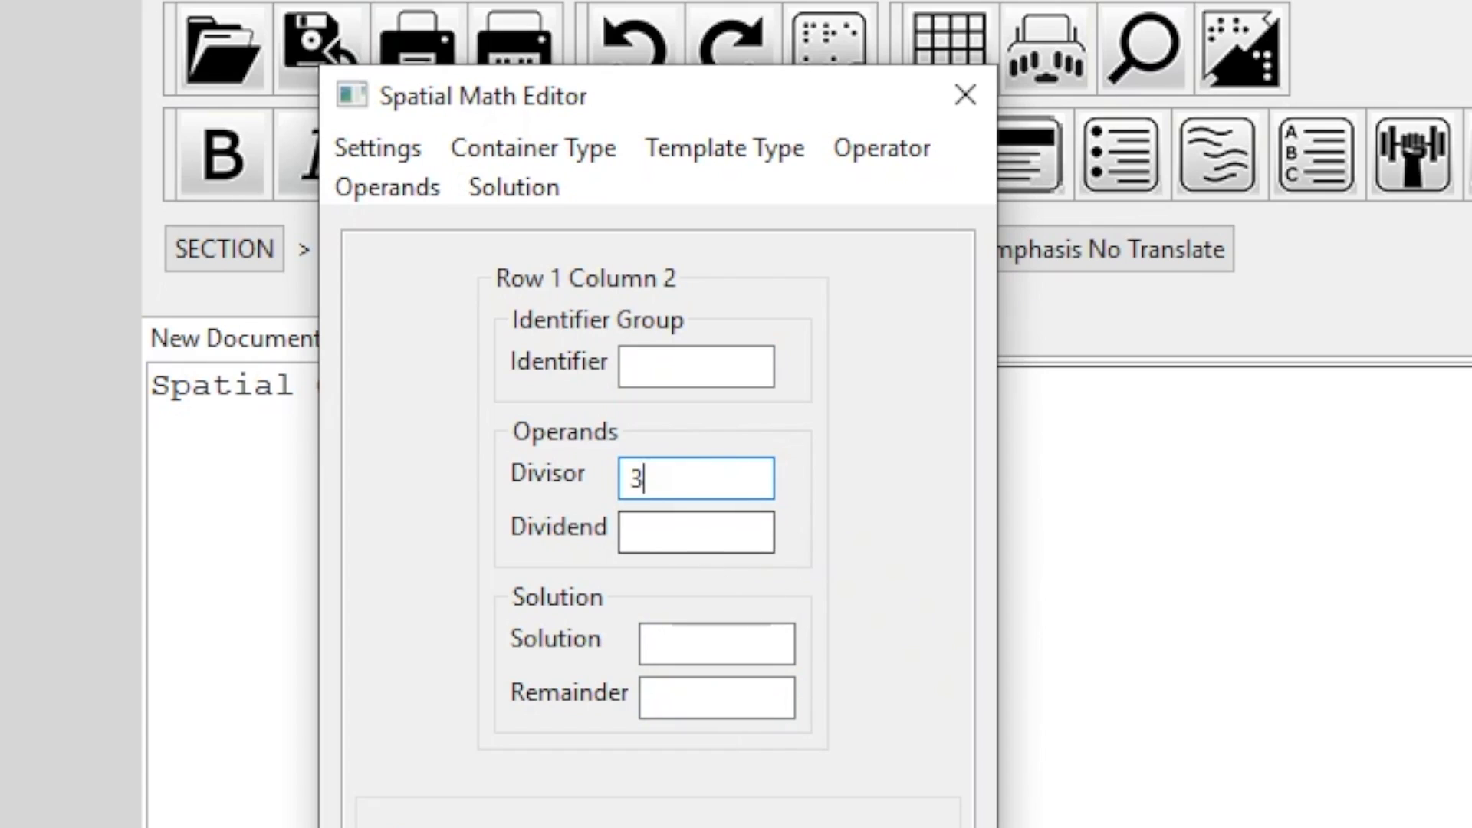
left_click(710, 537)
type("9")
left_click(696, 648)
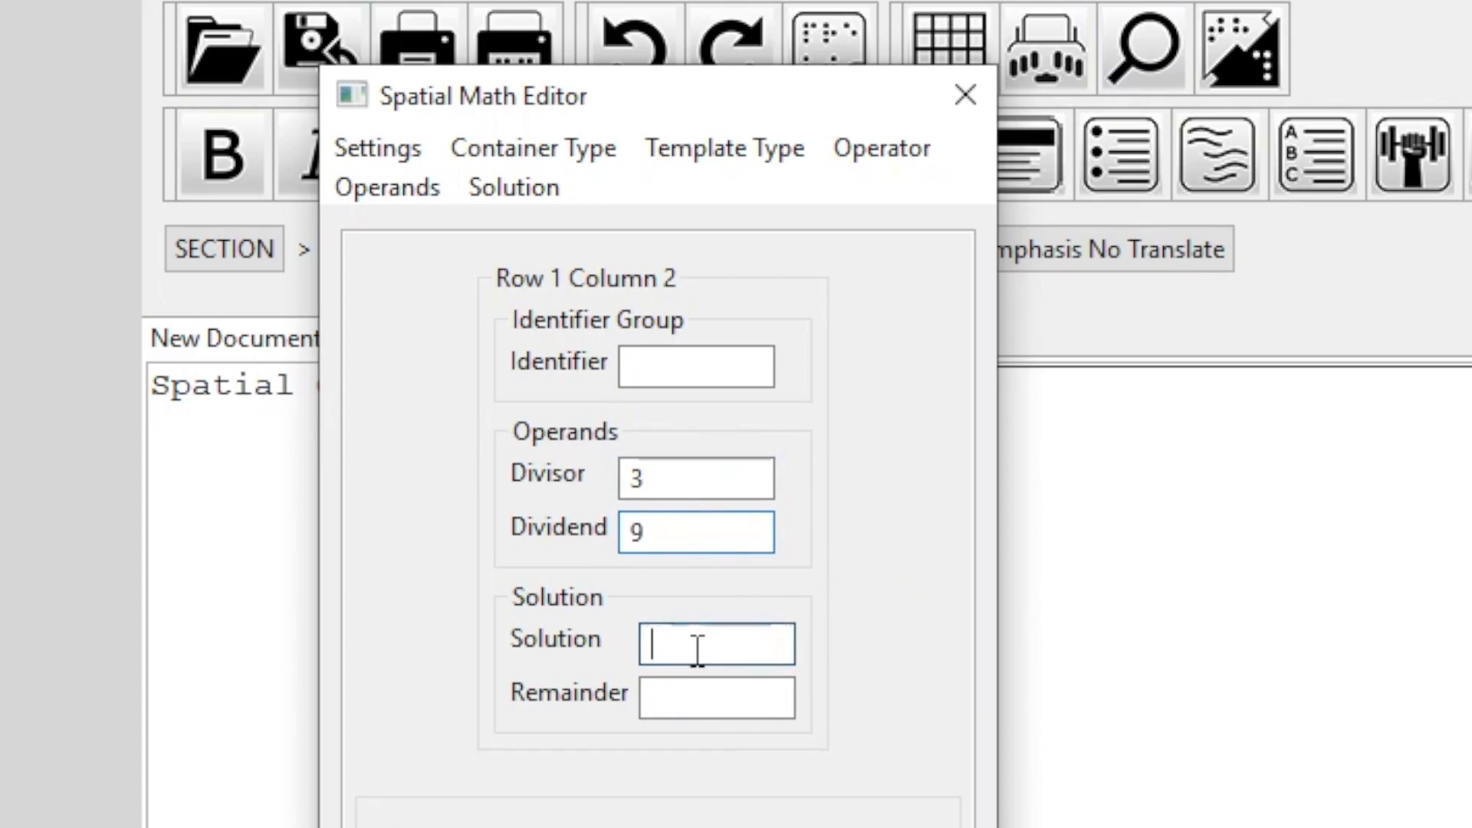
type("3")
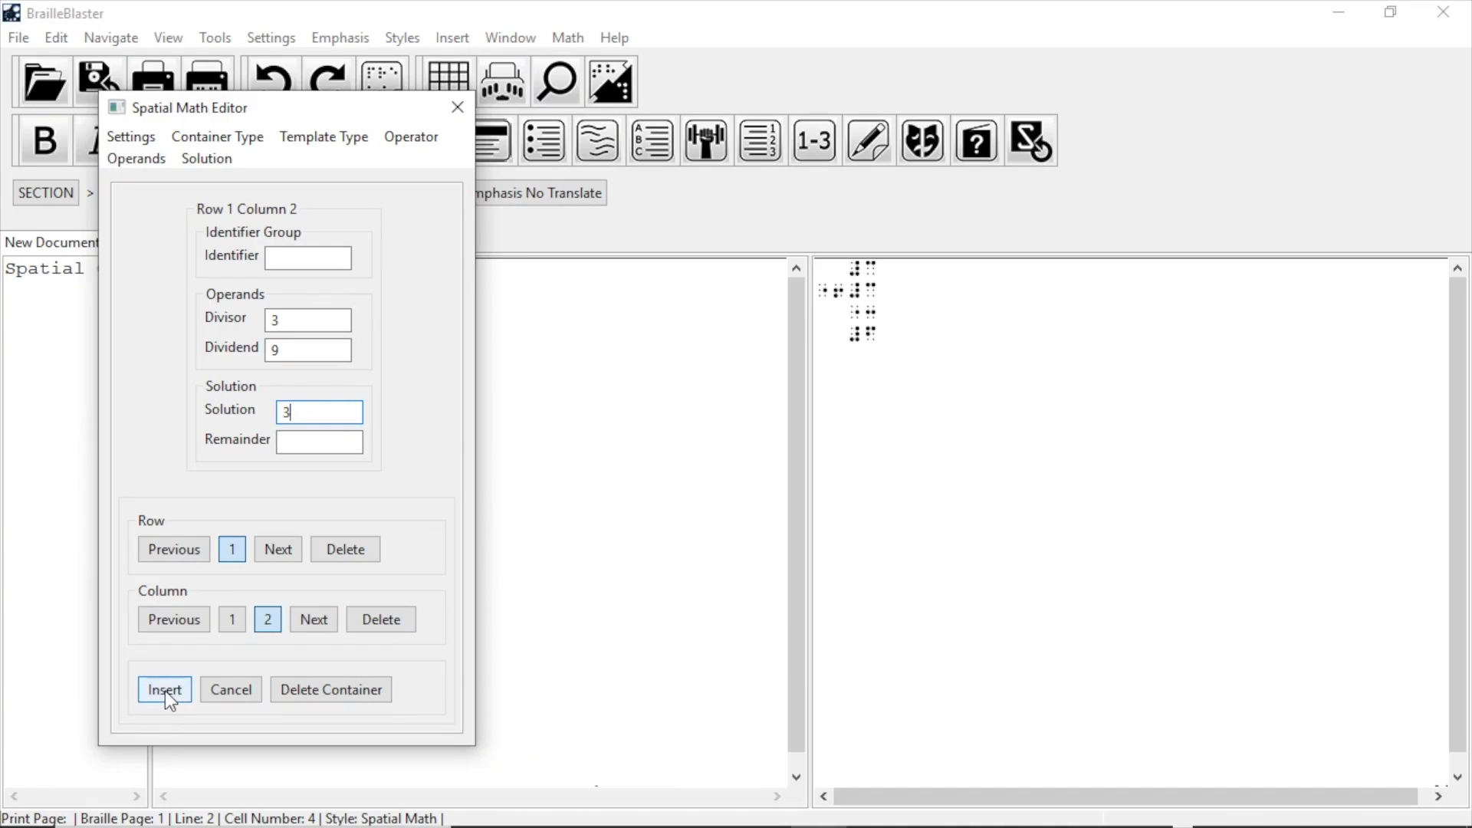
left_click(164, 689)
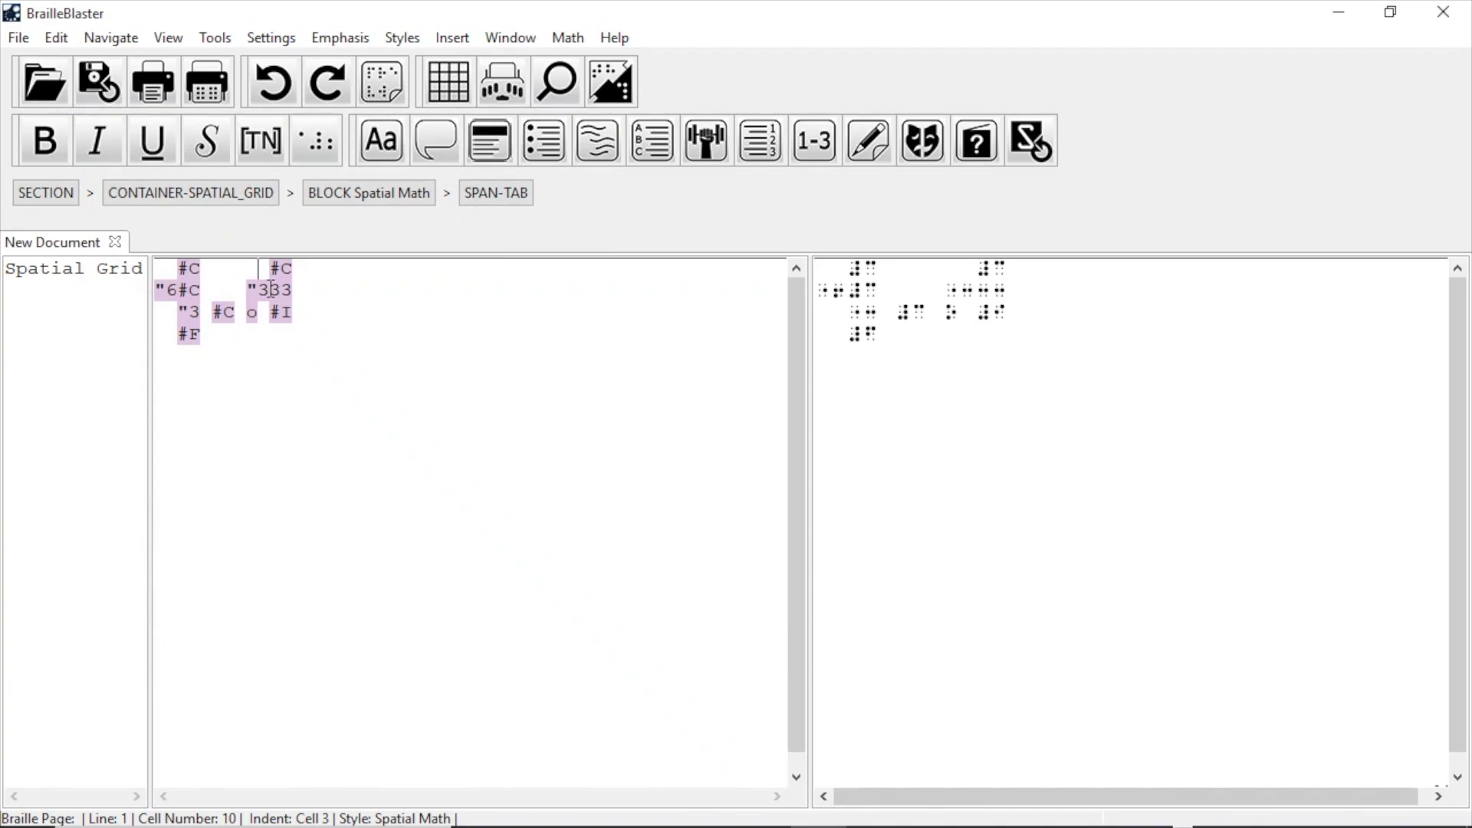
On the empty line below the grid, reopen the Spatial Math Editor as a Number Line Editor.
left_click(185, 367)
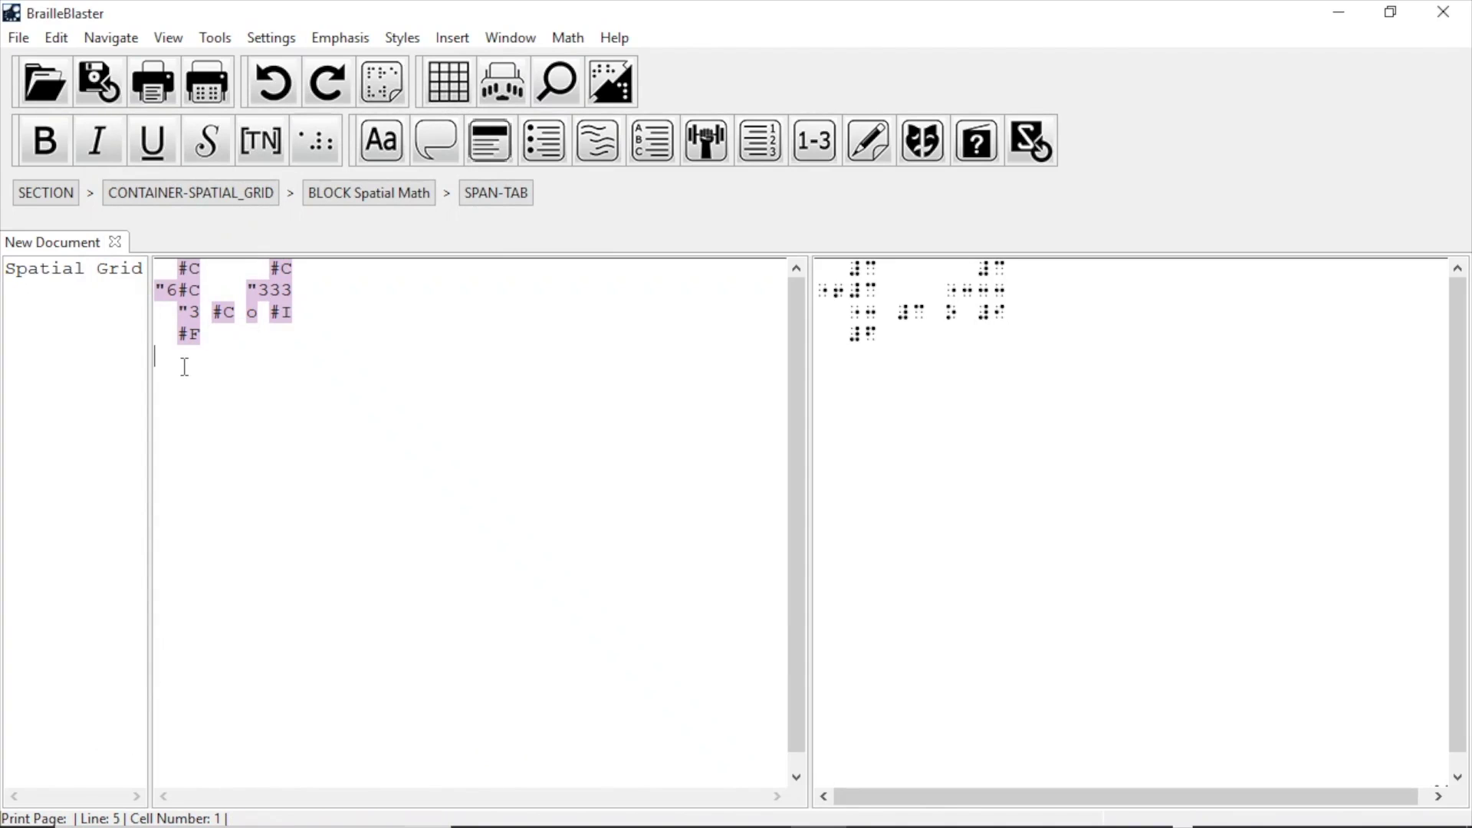
left_click(568, 38)
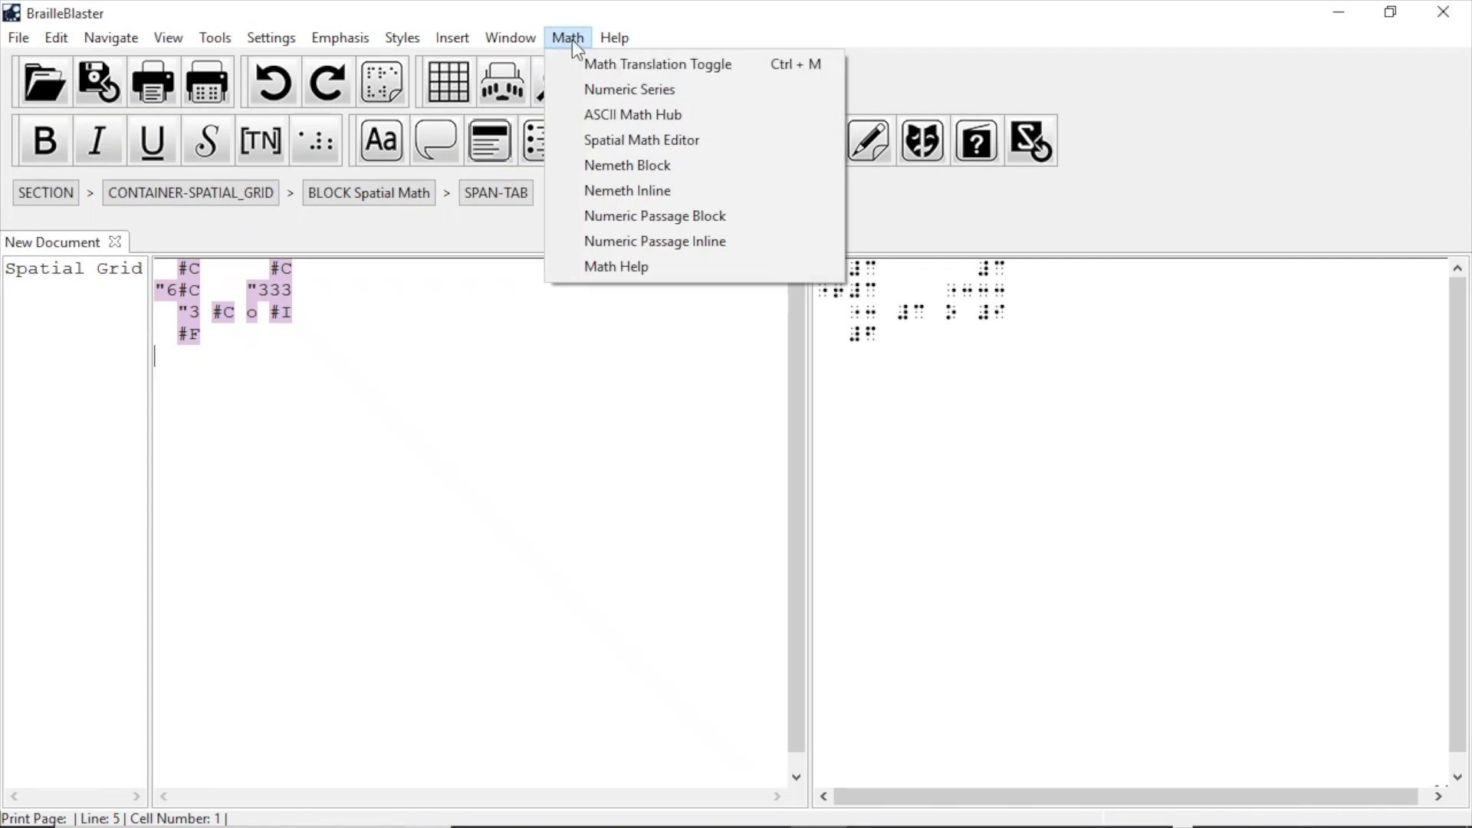
left_click(627, 144)
left_click(249, 168)
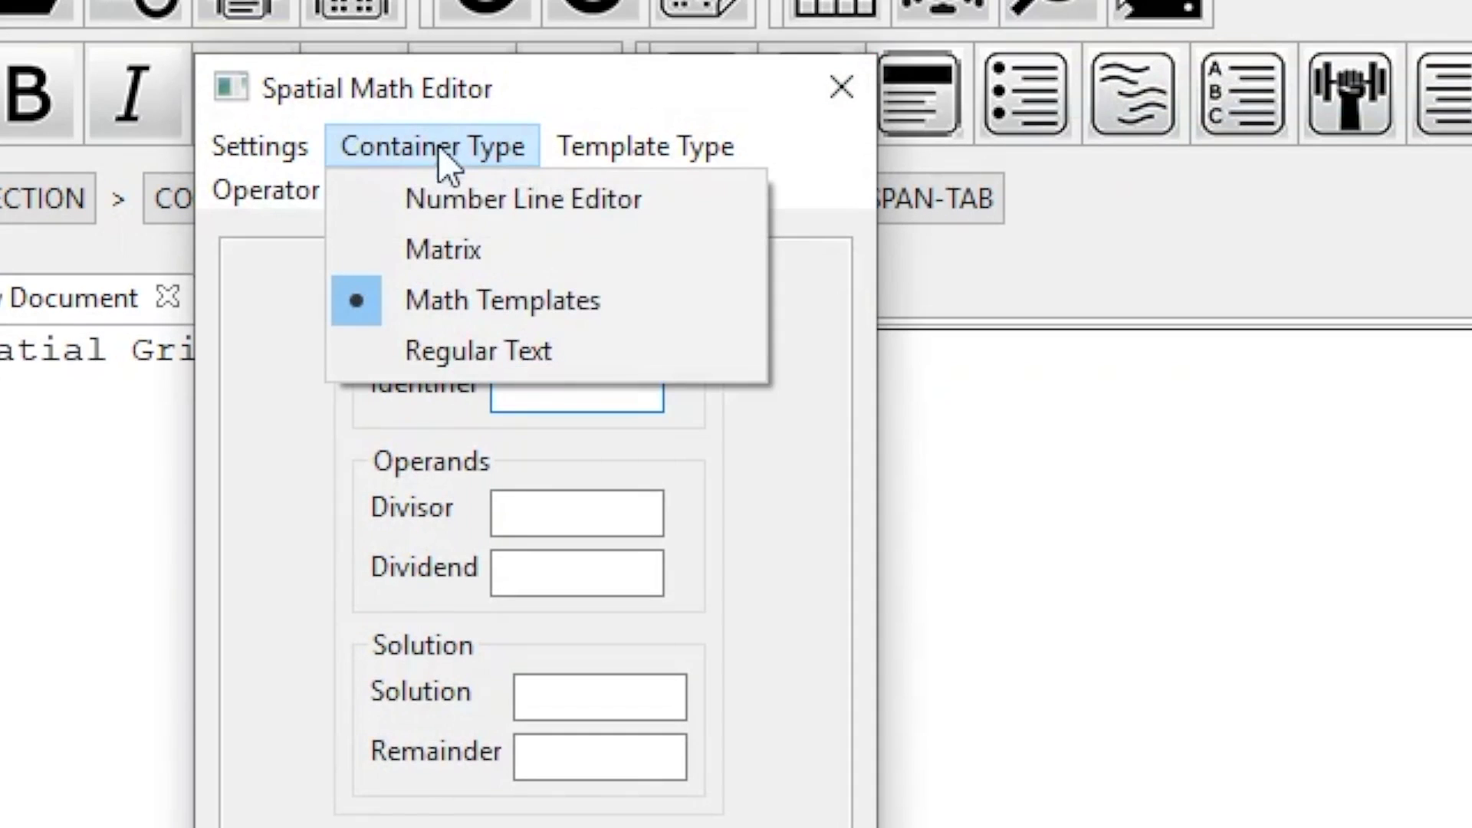
left_click(447, 201)
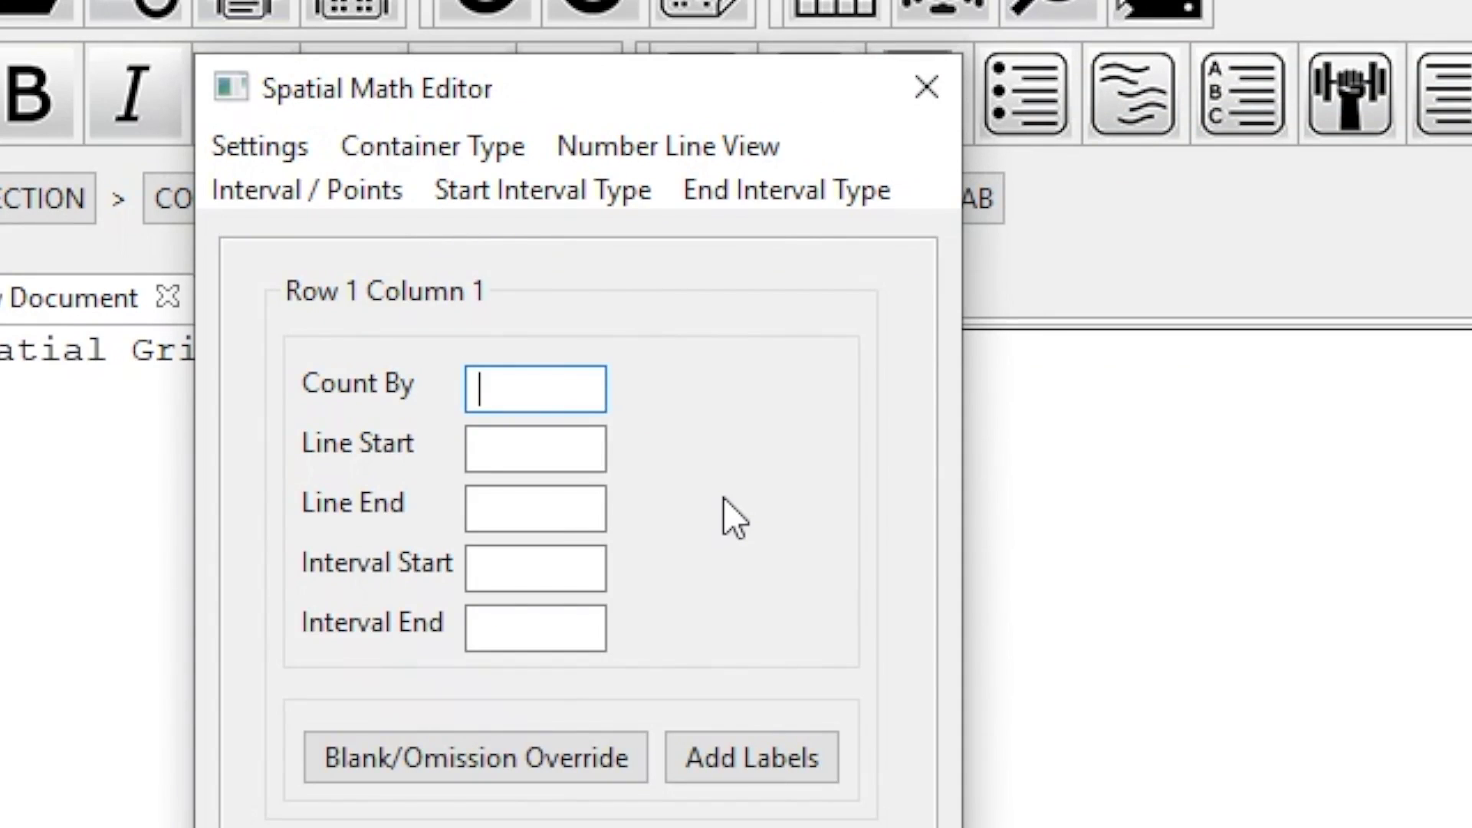
Fill in Count By 2, Line Start -2, Line End 8, Interval Start 0, Interval End 2.
type("2")
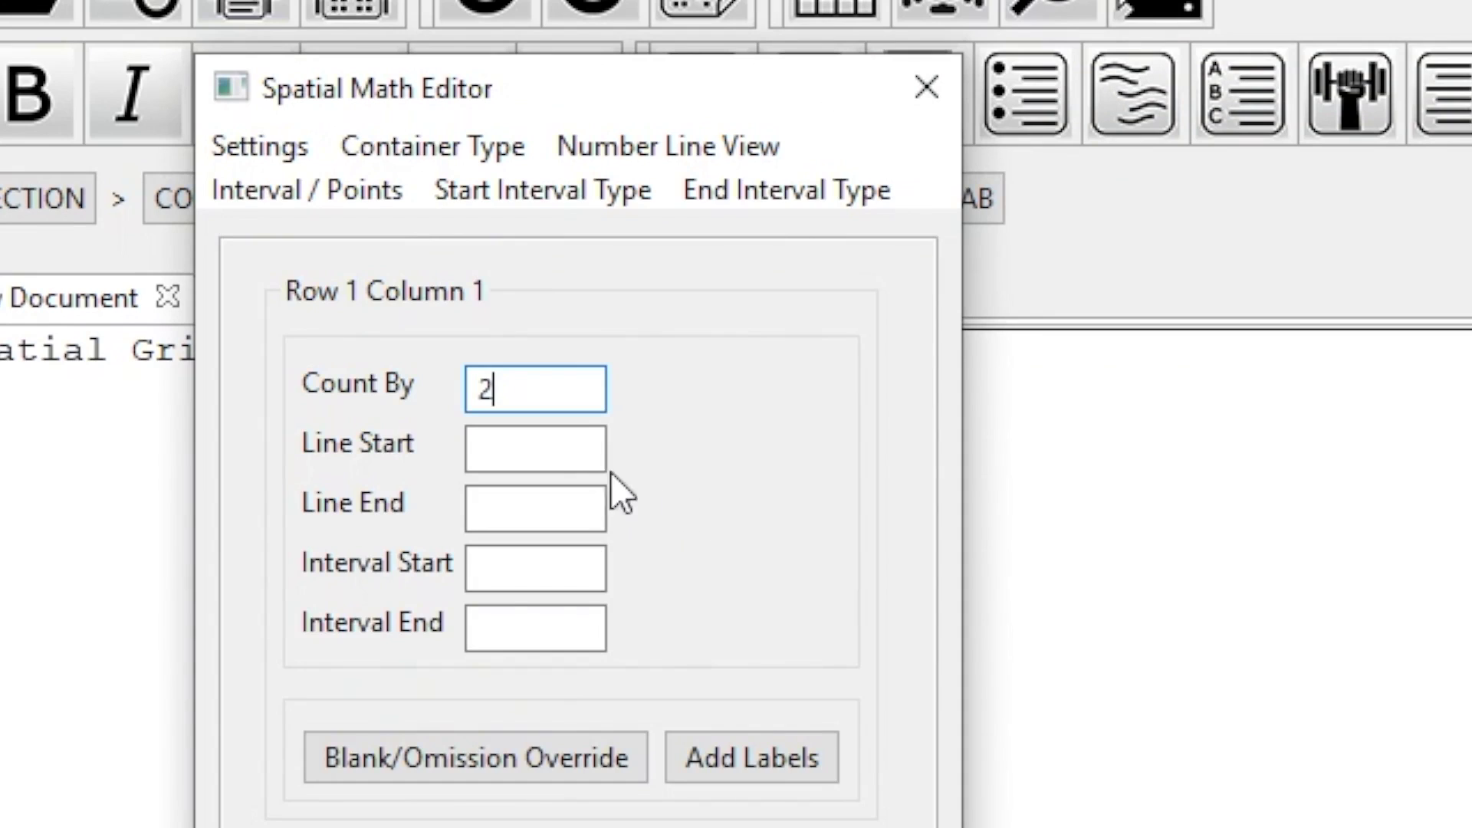
left_click(566, 456)
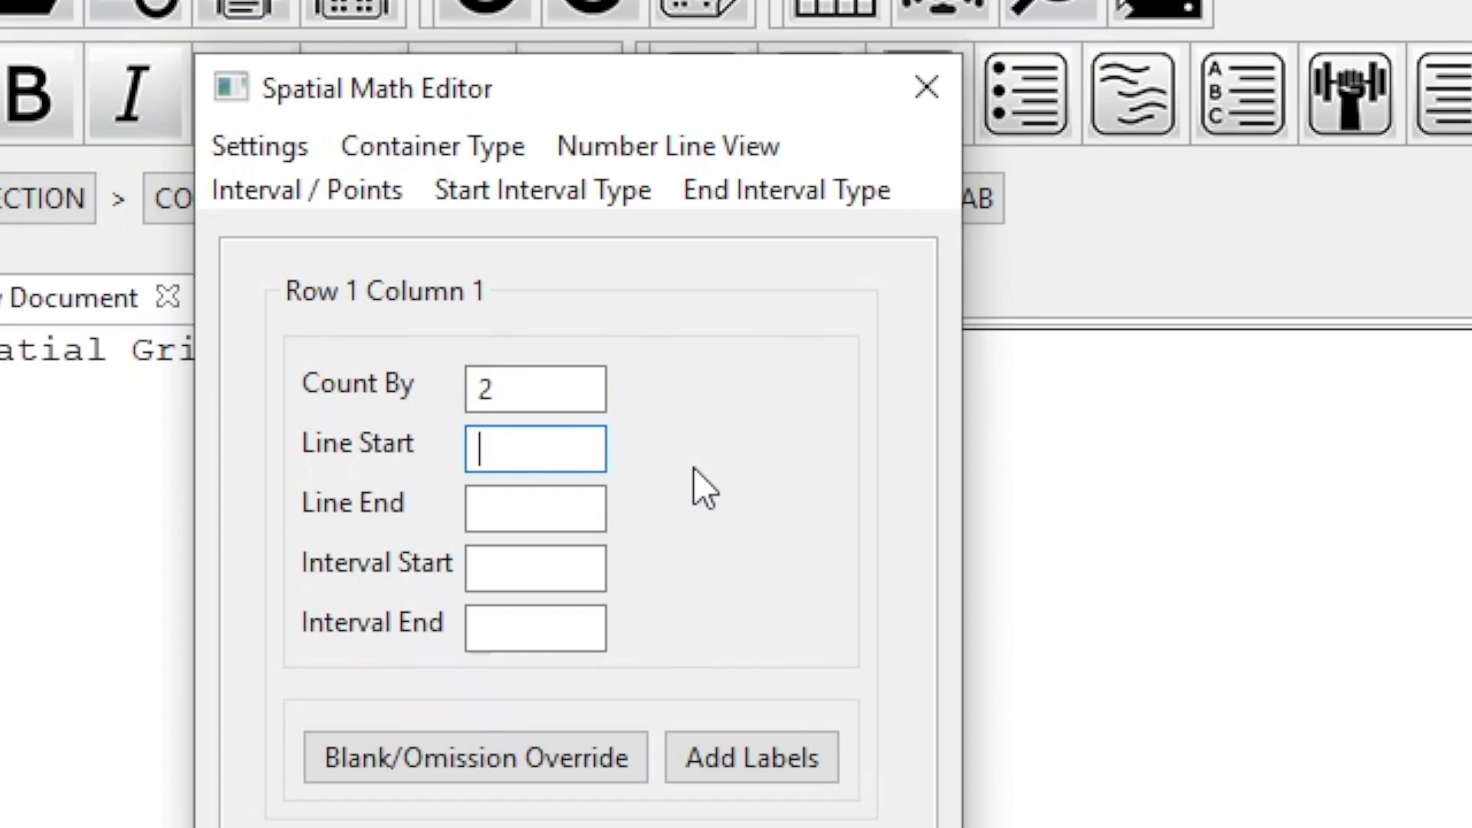
type("-2")
left_click(500, 502)
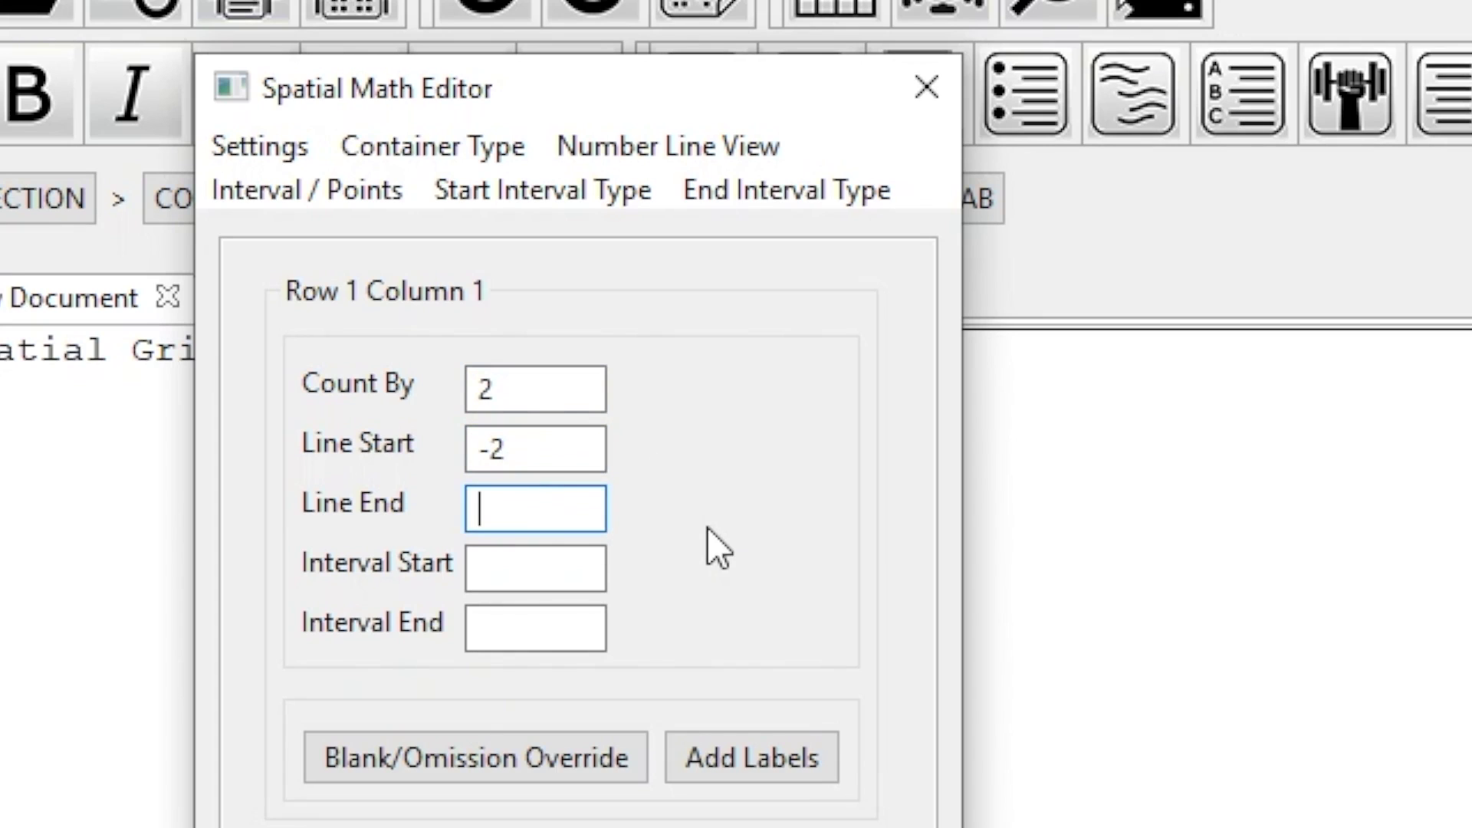
type("8")
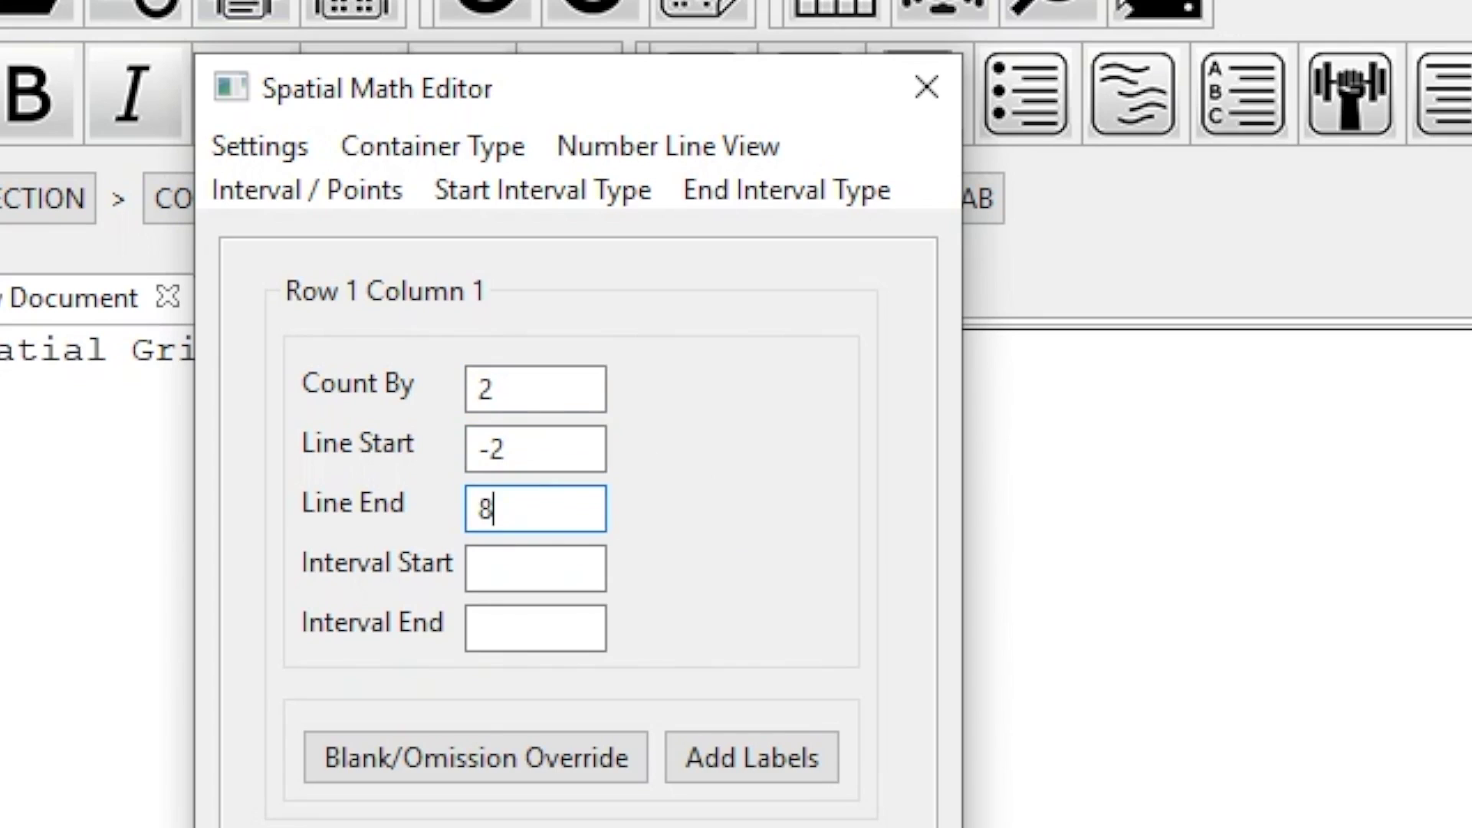
left_click(519, 573)
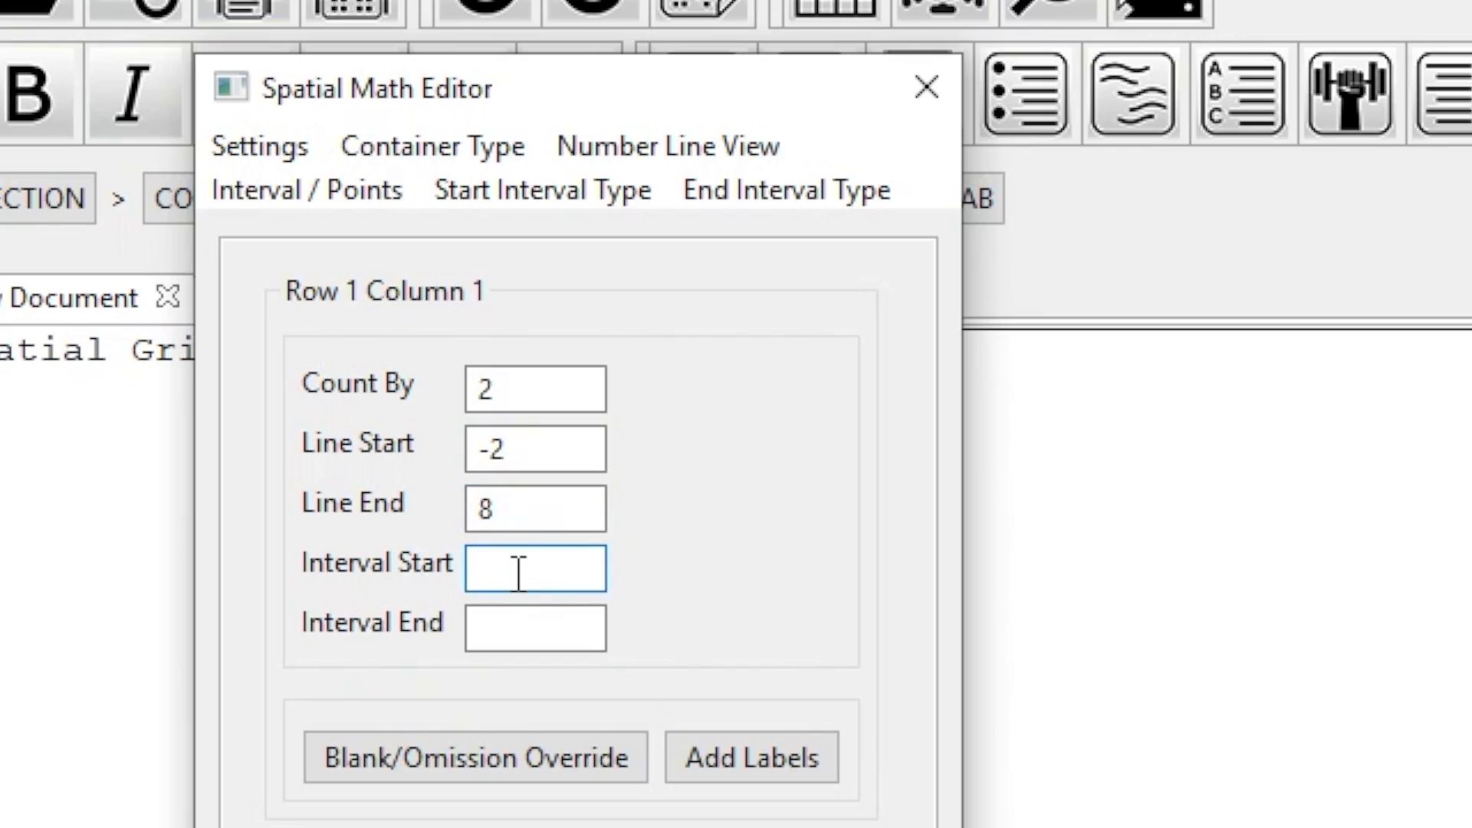
type("0")
left_click(530, 625)
type("2")
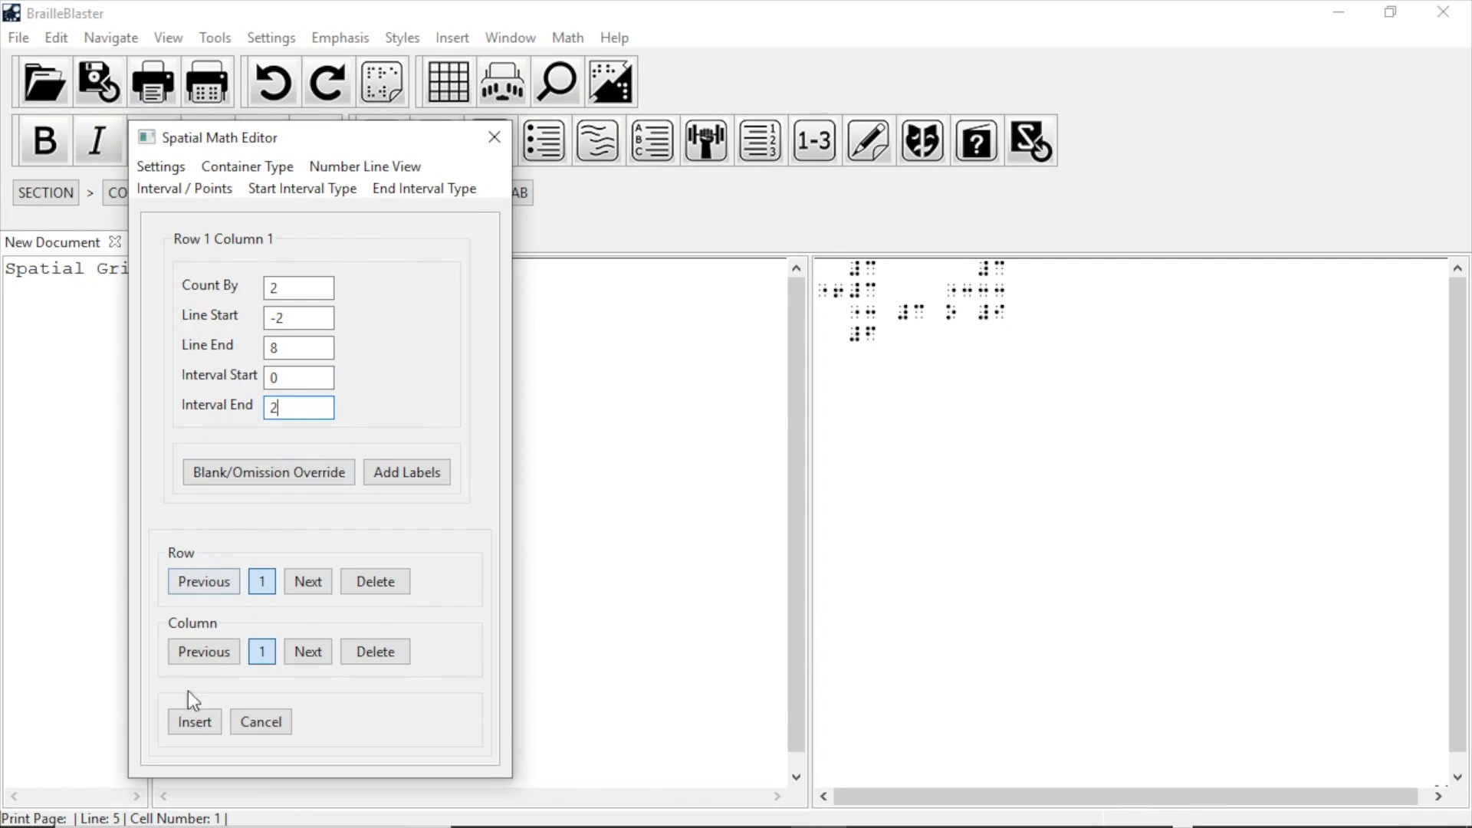
Insert the -2 to 8 number line into the document below the problems.
left_click(191, 722)
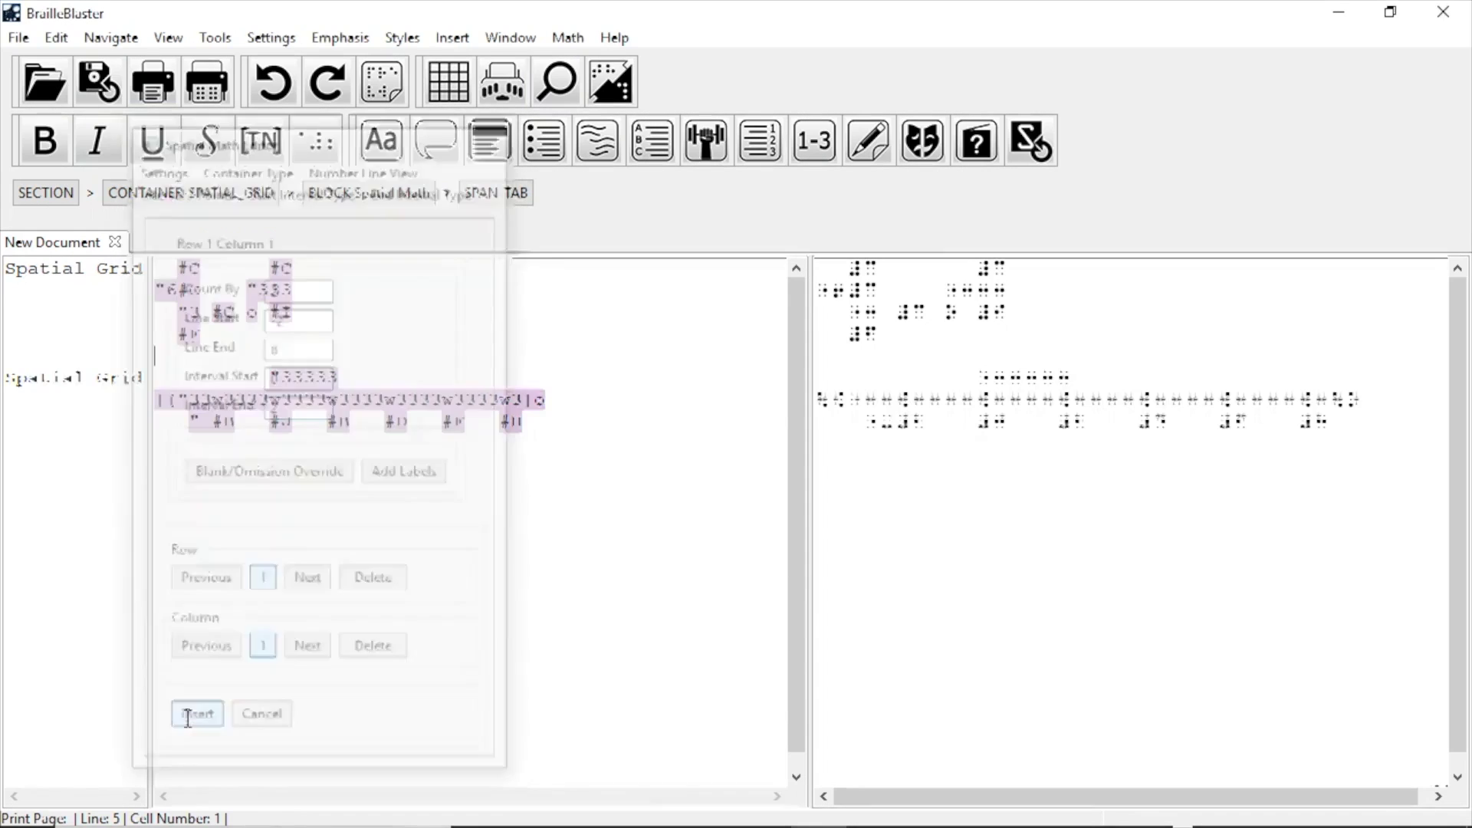